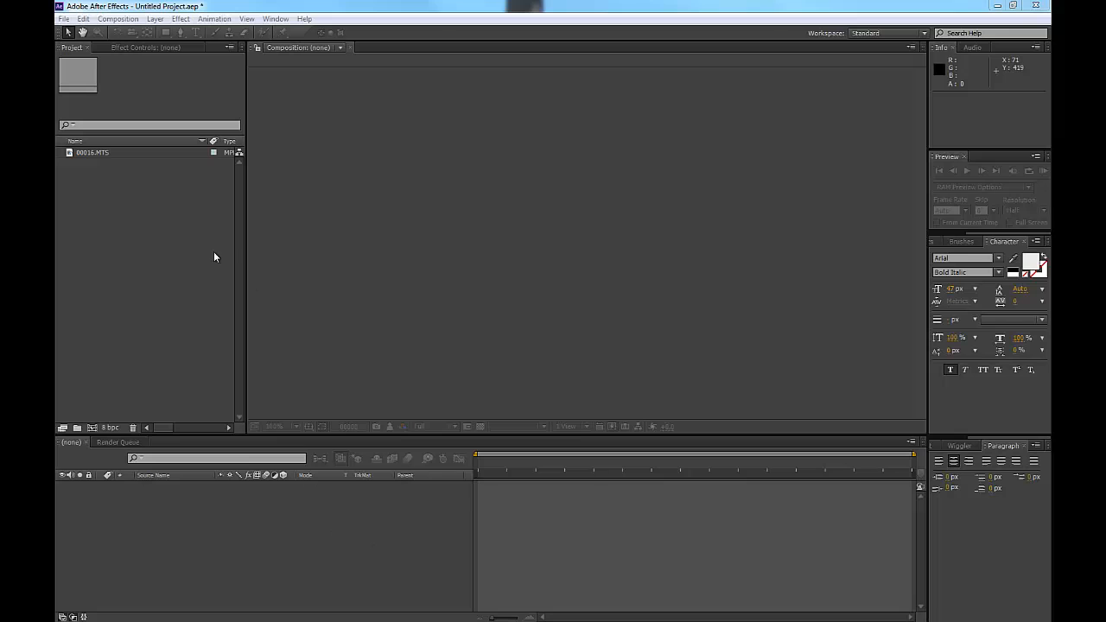
# Preview the 00016.MTS footage and create a composition from it
pyautogui.click(70, 155)
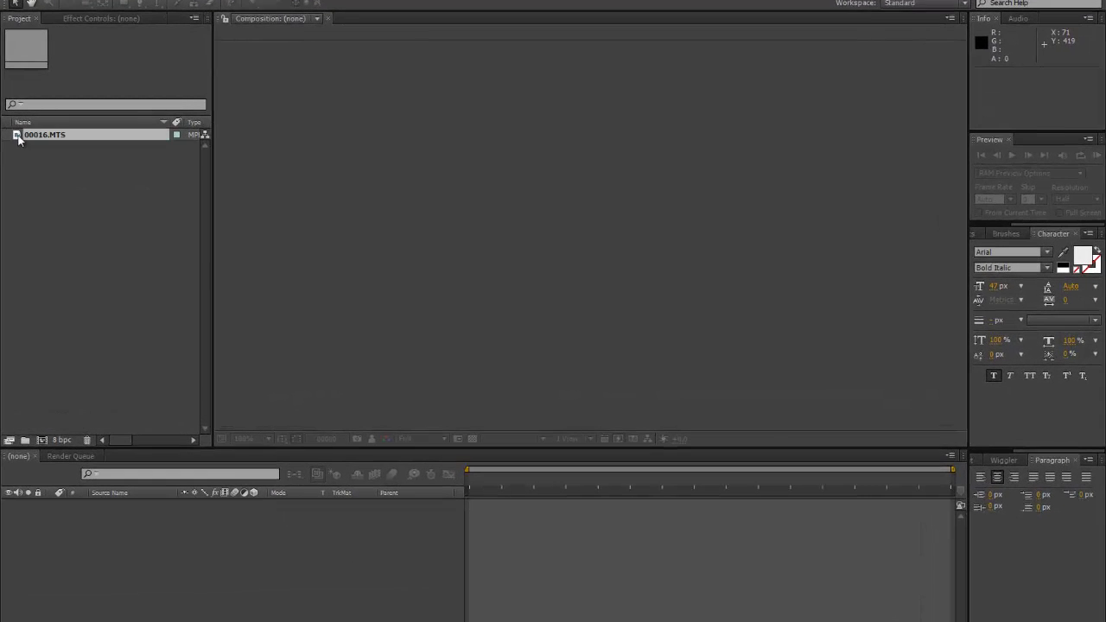
pyautogui.doubleClick(18, 138)
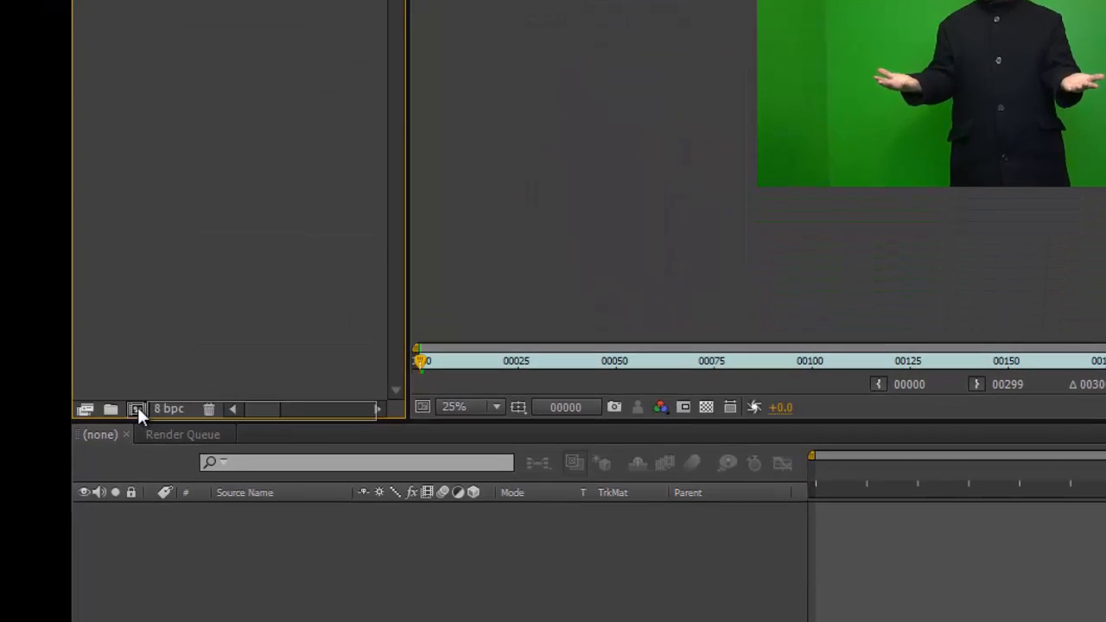
pyautogui.click(136, 409)
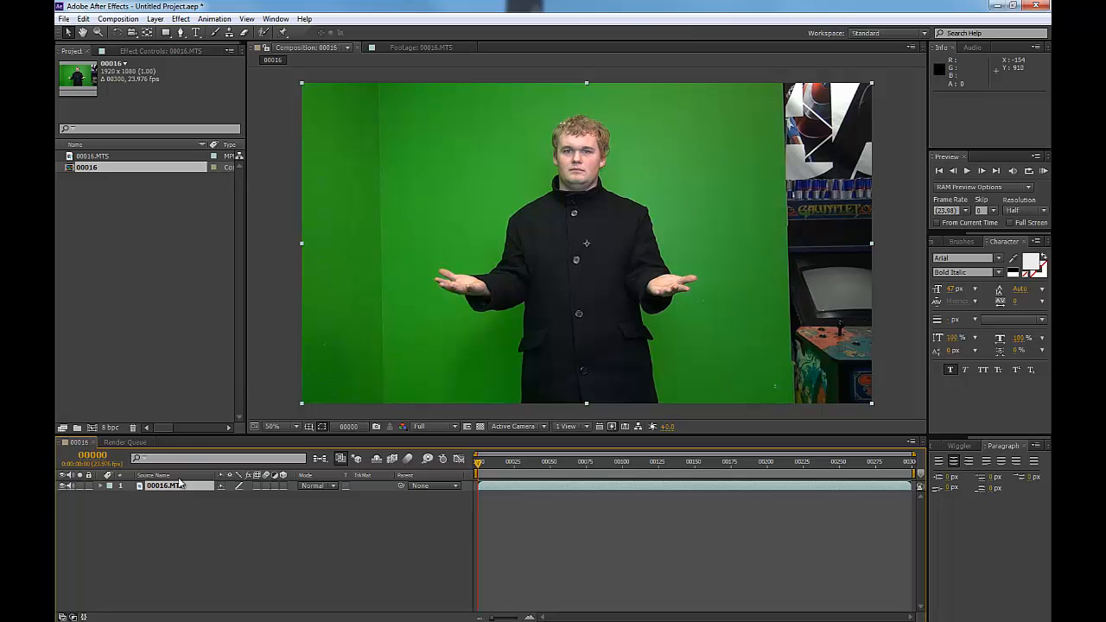
# Draw a closed 15-point Pen mask loosely around the man on the 00016.MTS layer and check it against his movement through the clip
pyautogui.click(158, 500)
pyautogui.click(157, 483)
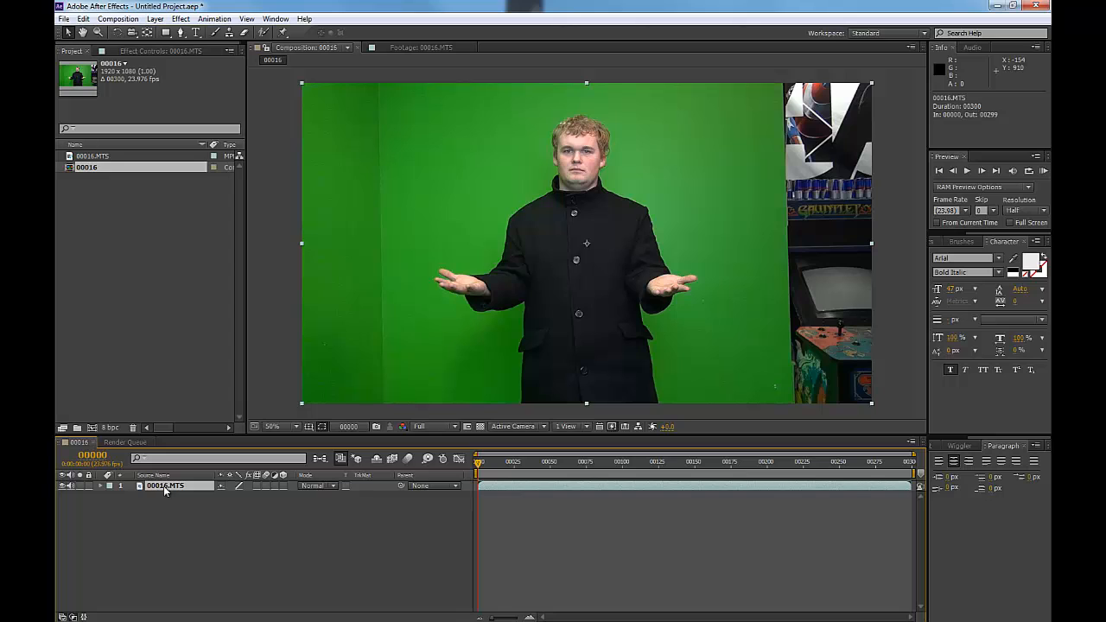
pyautogui.click(180, 32)
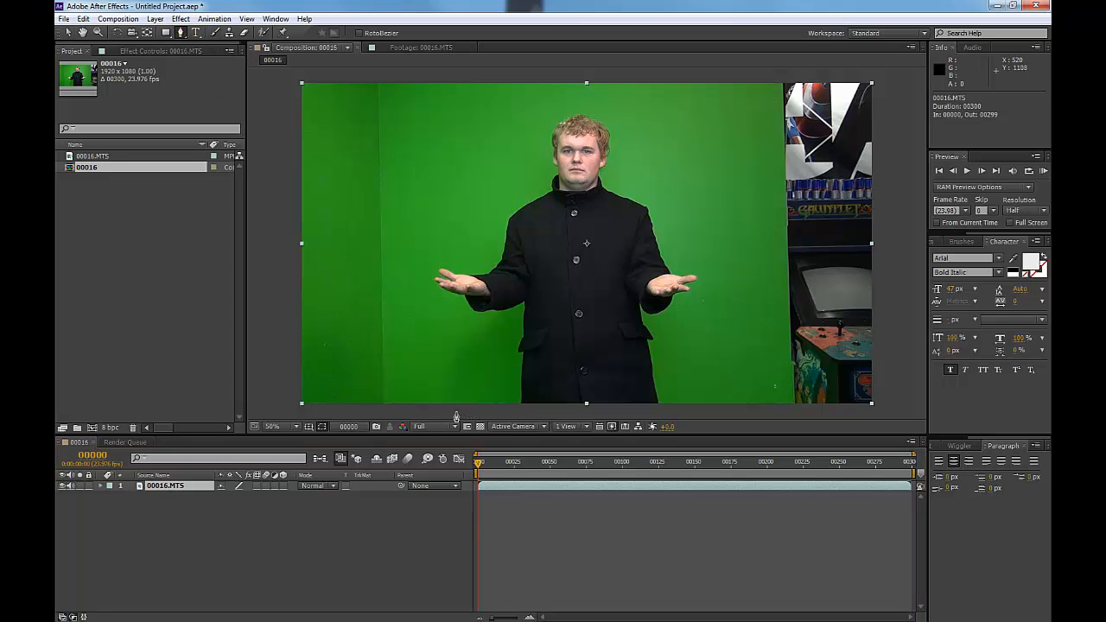
pyautogui.moveTo(452, 412); pyautogui.dragTo(451, 363)
pyautogui.click(452, 360)
pyautogui.click(398, 323)
pyautogui.click(361, 257)
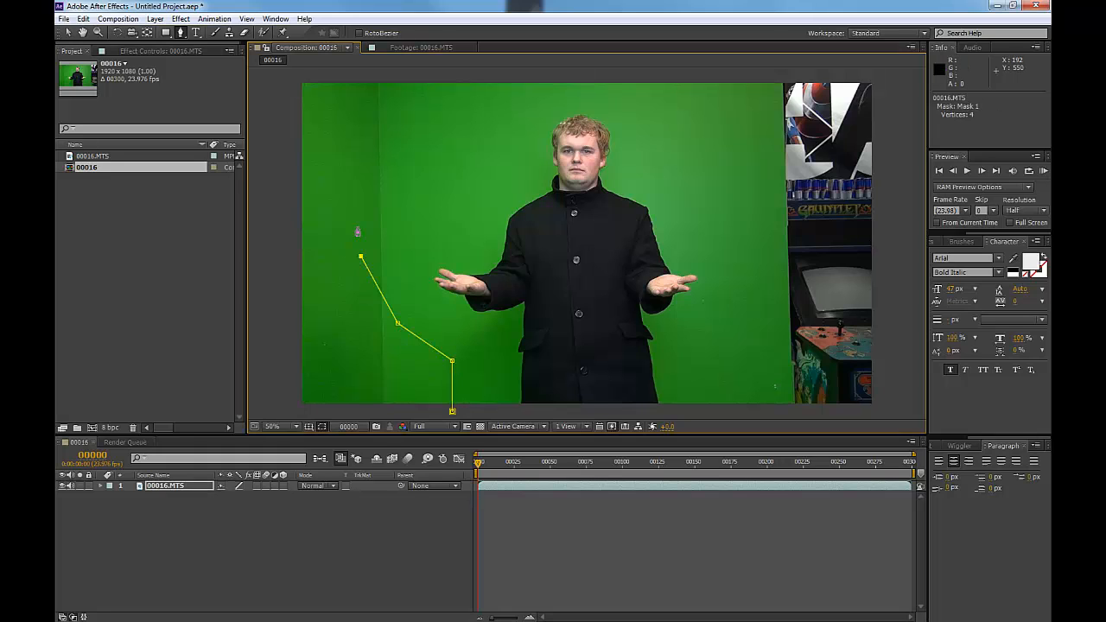
pyautogui.click(385, 195)
pyautogui.click(455, 178)
pyautogui.click(497, 128)
pyautogui.click(567, 92)
pyautogui.click(655, 103)
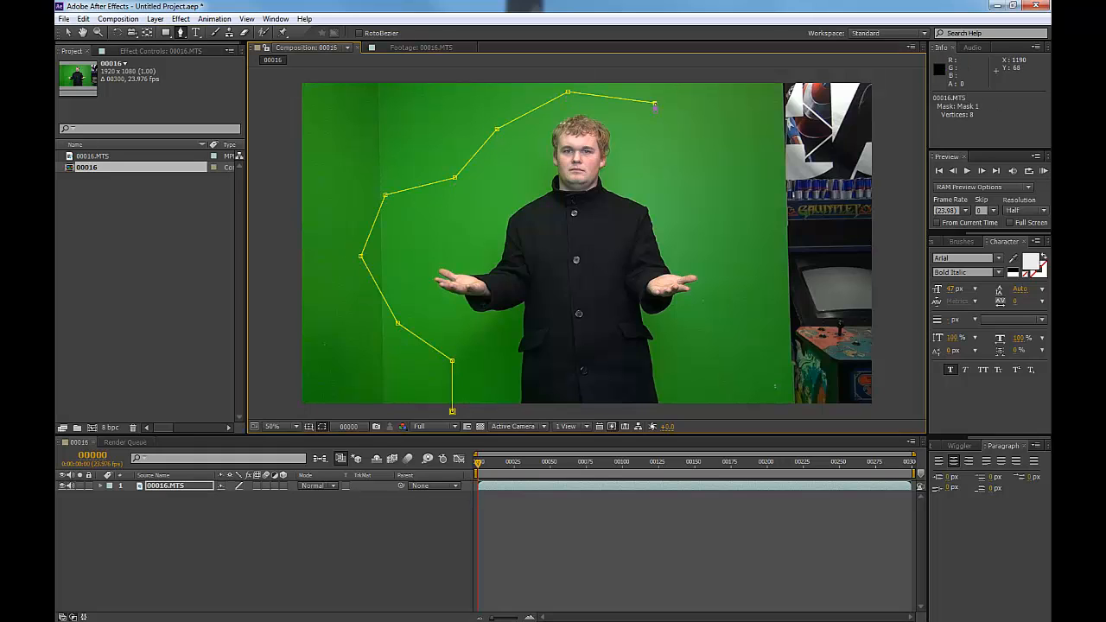
pyautogui.click(682, 158)
pyautogui.click(728, 239)
pyautogui.click(768, 298)
pyautogui.click(754, 341)
pyautogui.click(689, 372)
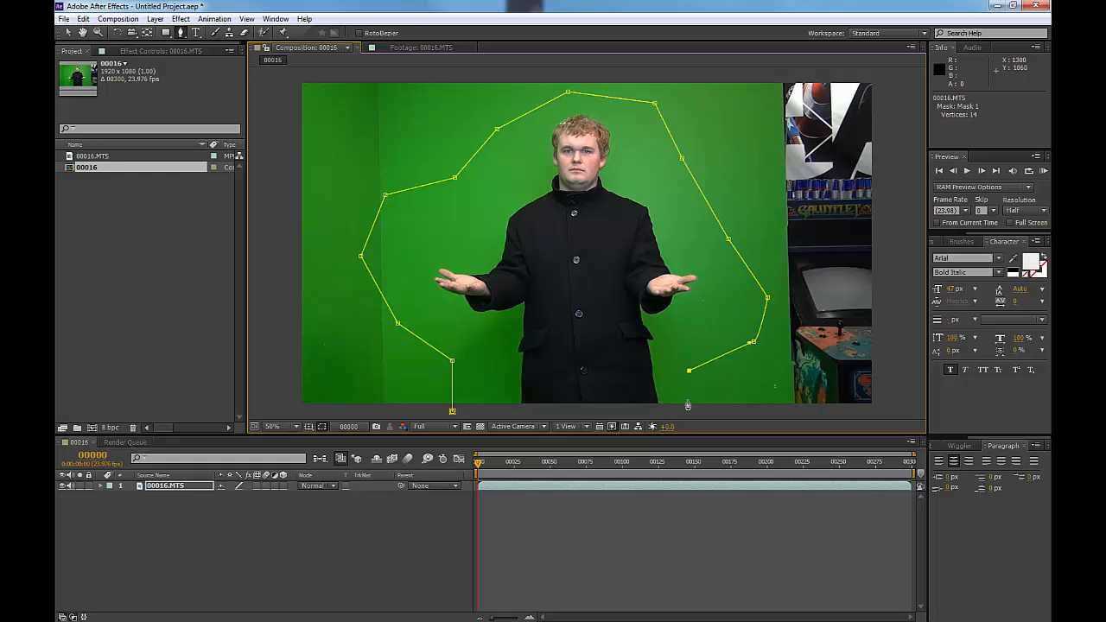
pyautogui.click(684, 411)
pyautogui.click(452, 413)
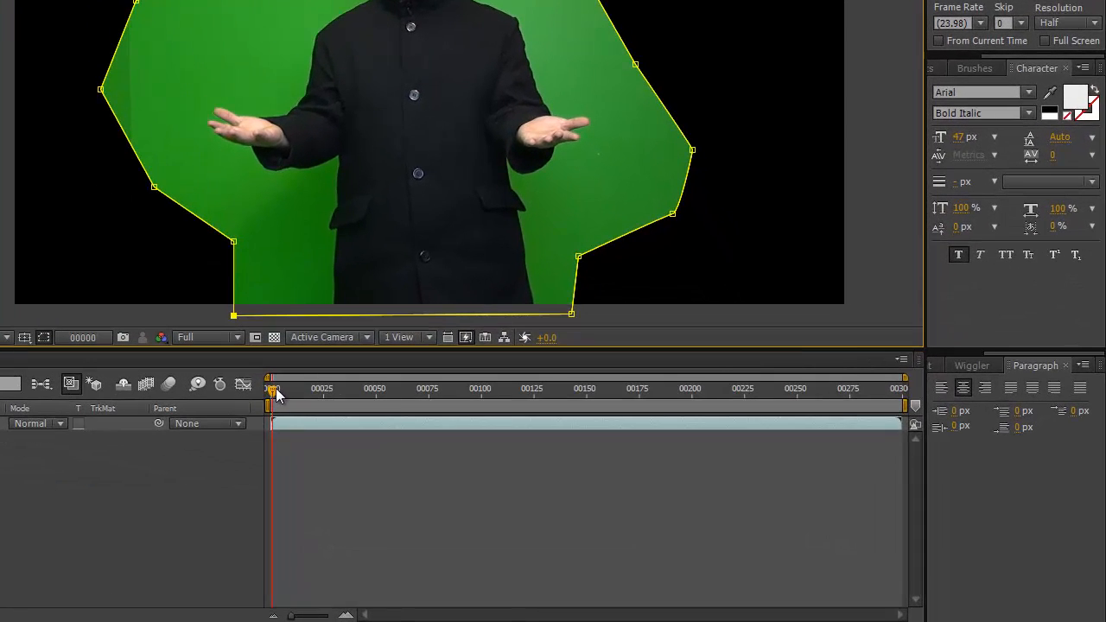
pyautogui.moveTo(315, 406); pyautogui.dragTo(268, 404)
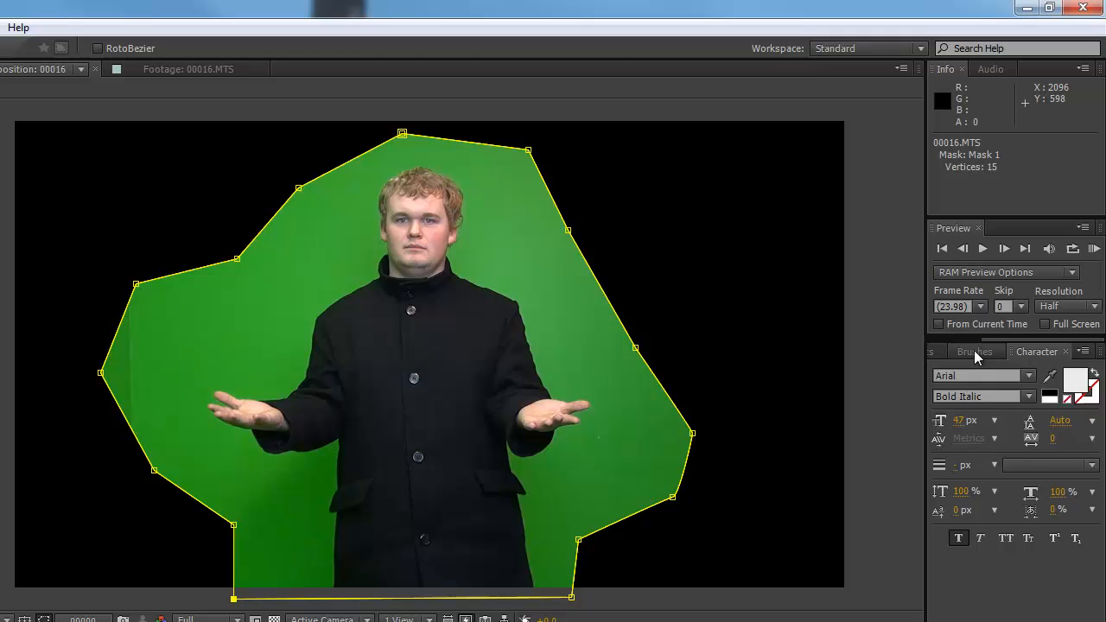
# Bring up the library of available effects and presets
pyautogui.click(974, 285)
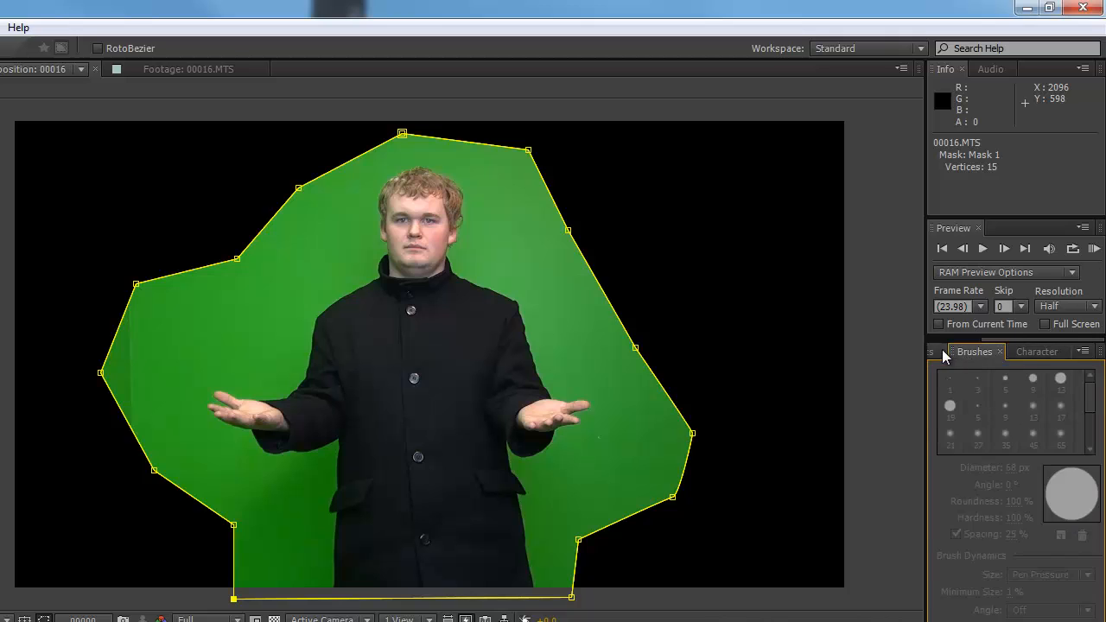
pyautogui.click(935, 283)
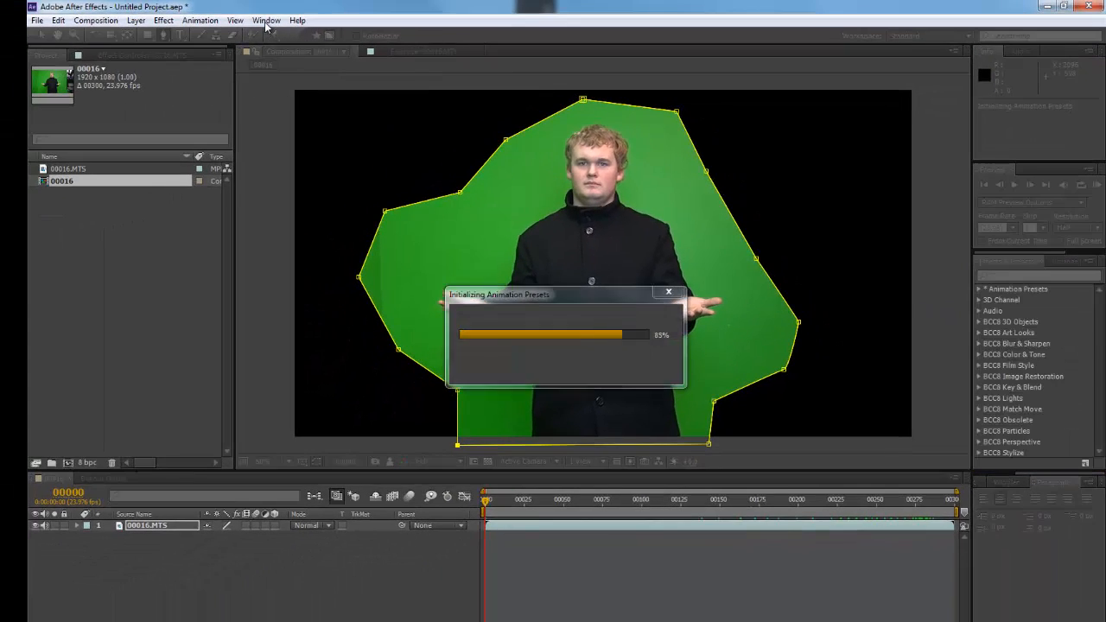
pyautogui.click(266, 21)
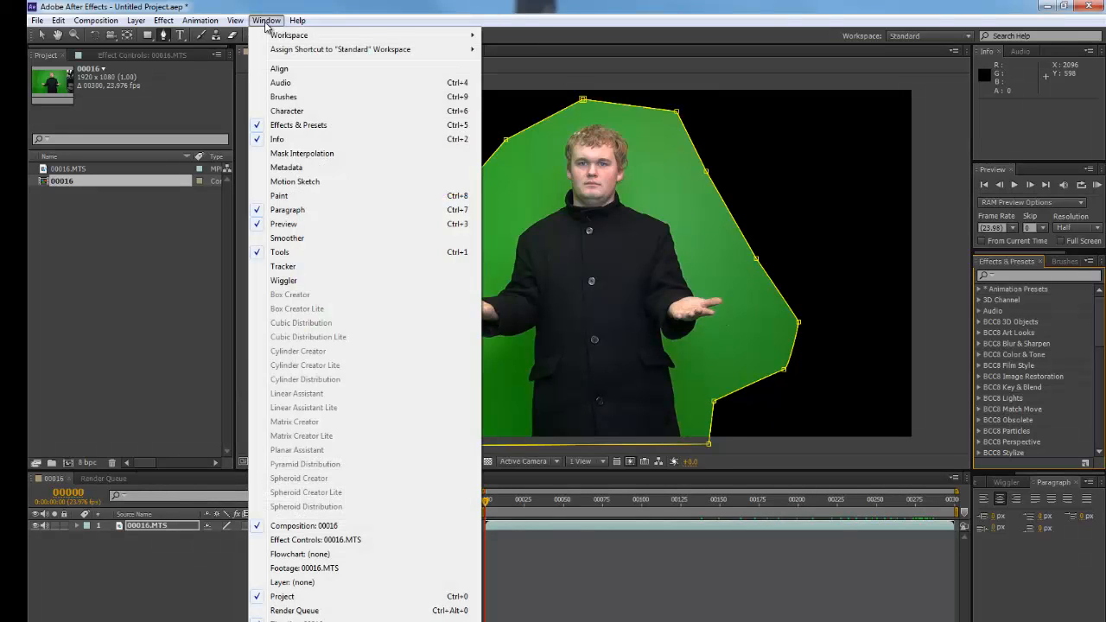
pyautogui.click(329, 6)
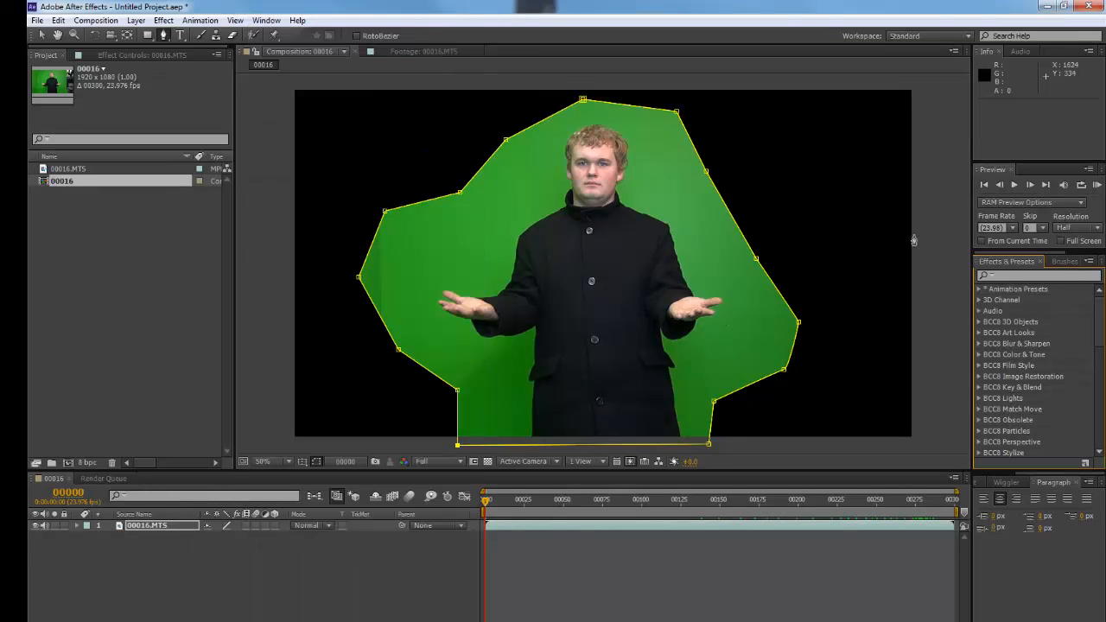
# Search the effects for "key" and apply Keylight (1.2) to the masked footage
pyautogui.click(1029, 276)
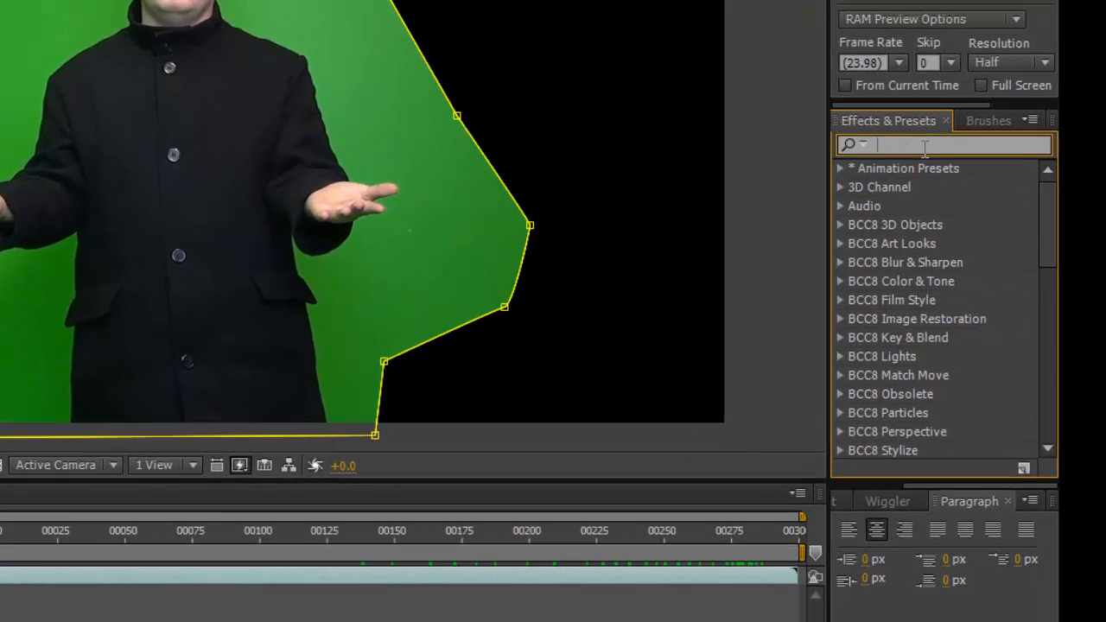
pyautogui.write('key')
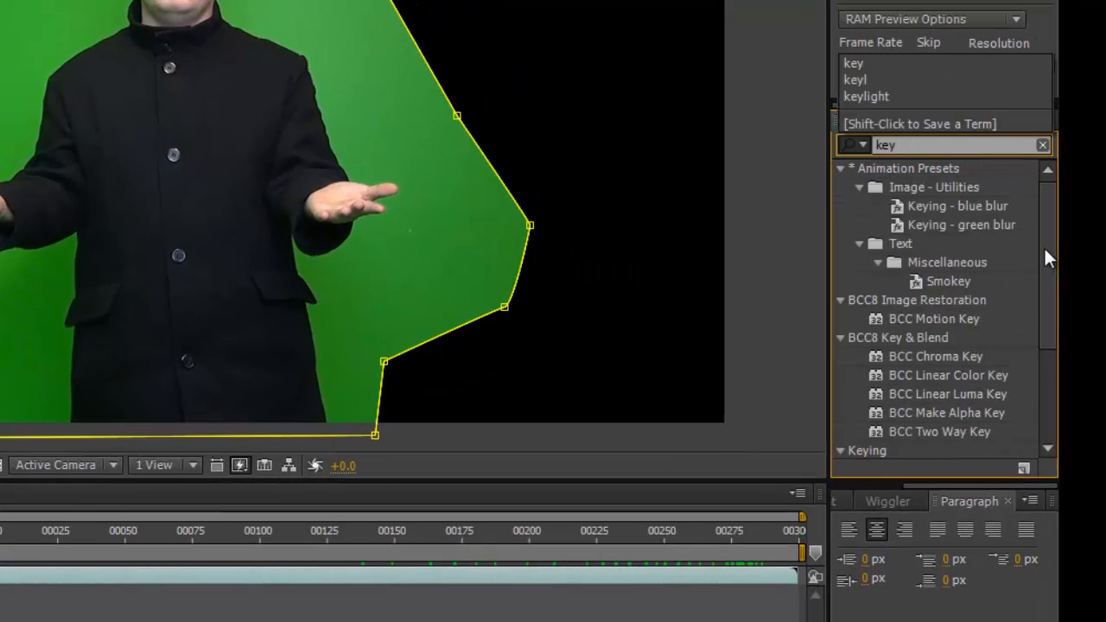
pyautogui.moveTo(1047, 230); pyautogui.dragTo(1050, 368)
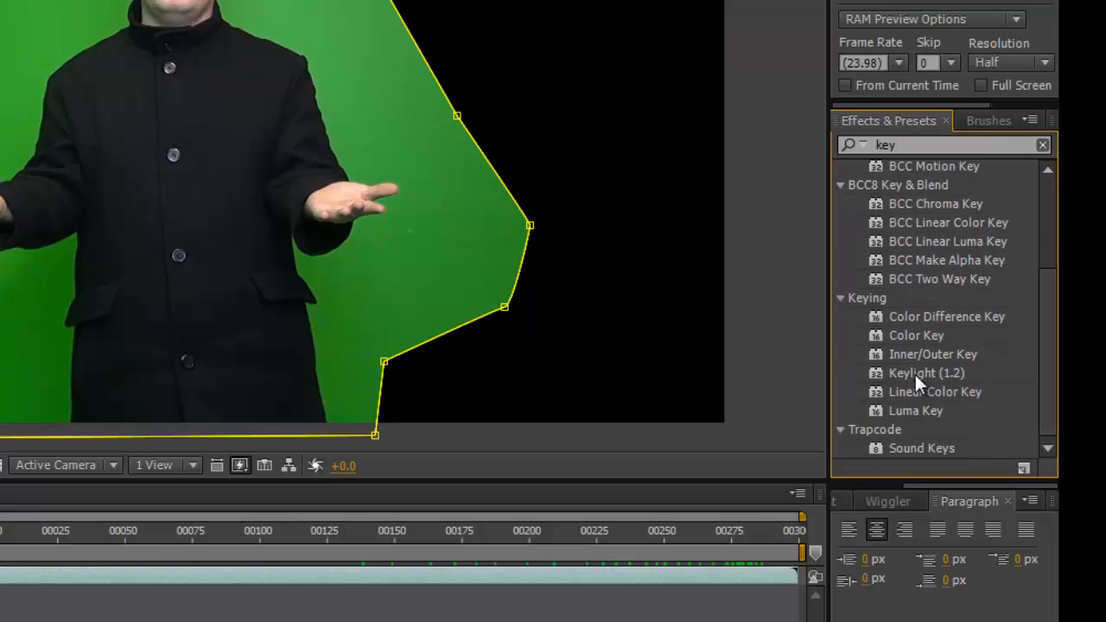
pyautogui.moveTo(916, 374); pyautogui.dragTo(88, 109)
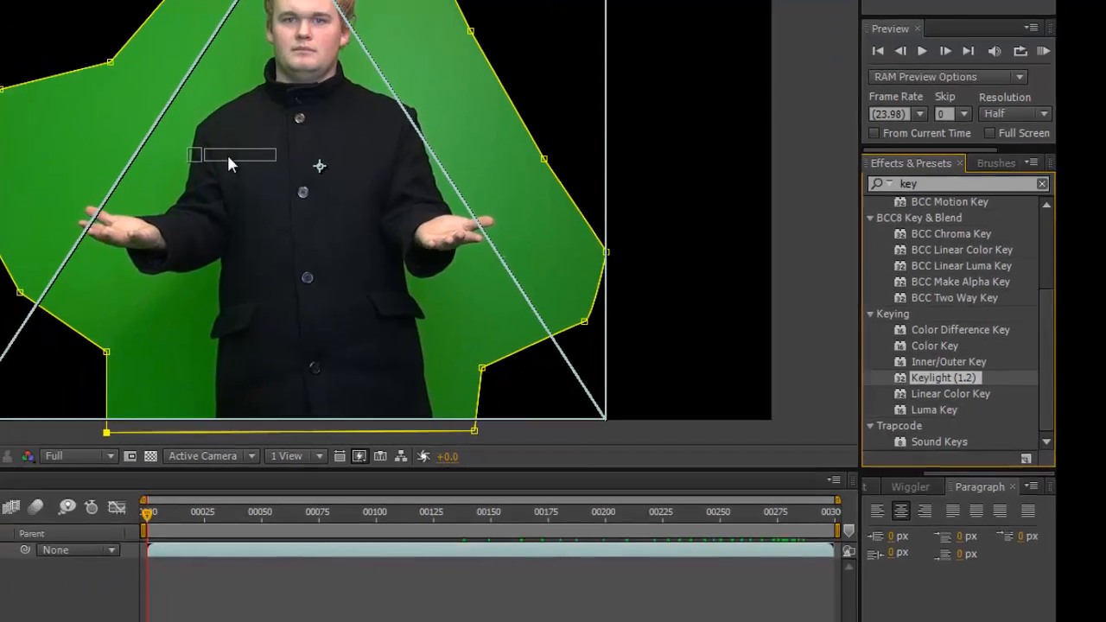
pyautogui.moveTo(229, 162); pyautogui.dragTo(229, 162)
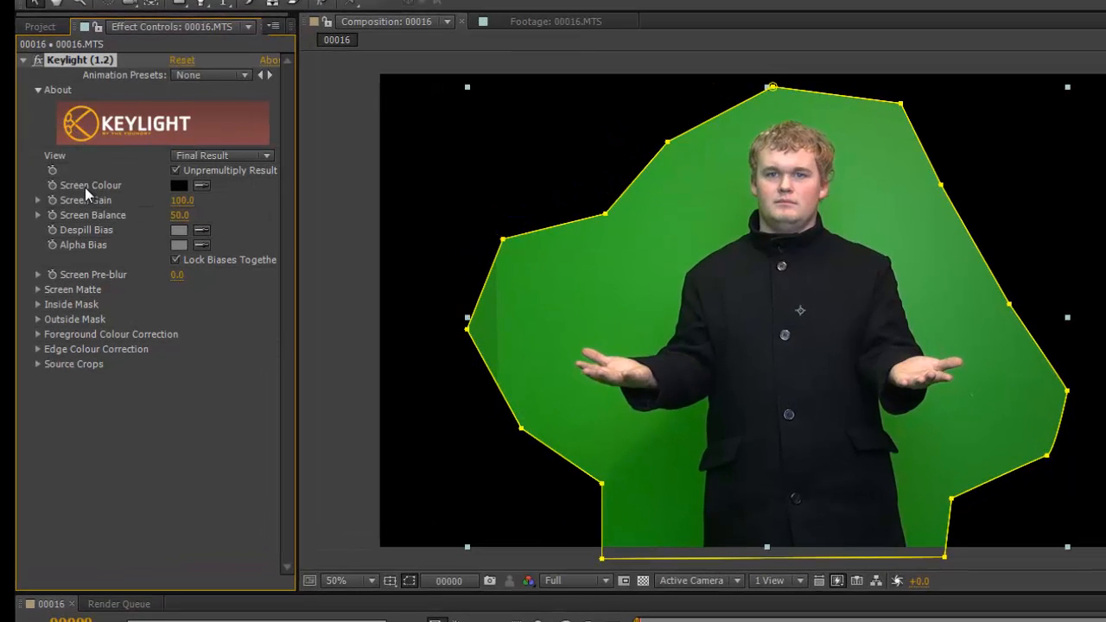
# Sample the green backdrop beside the man as Keylight's Screen Colour and set the effect's View to Screen Matte
pyautogui.click(202, 186)
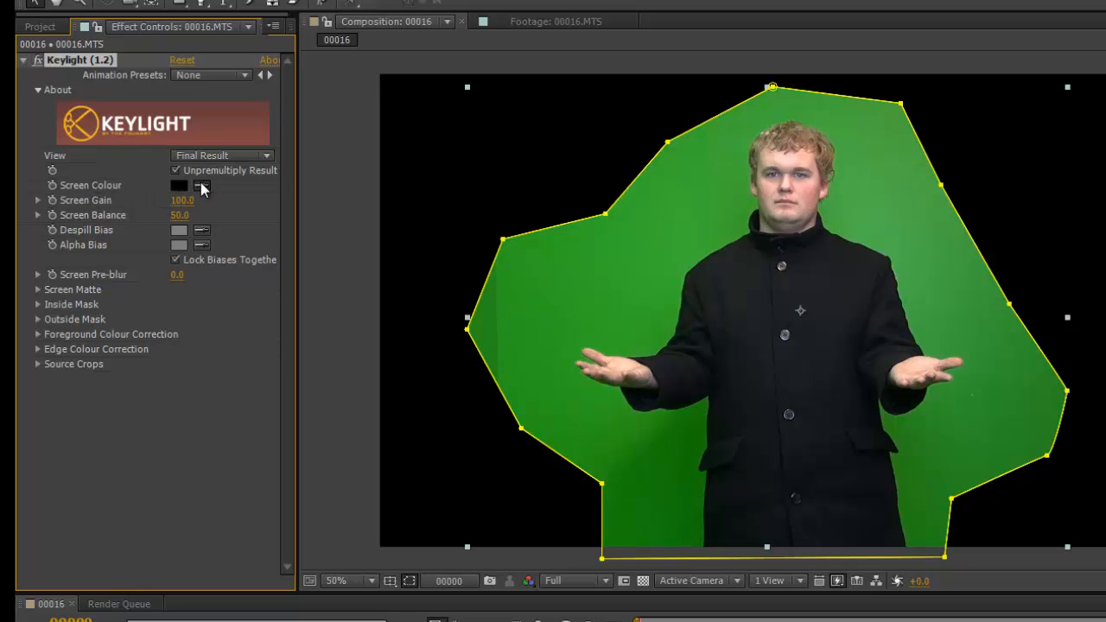
pyautogui.click(651, 263)
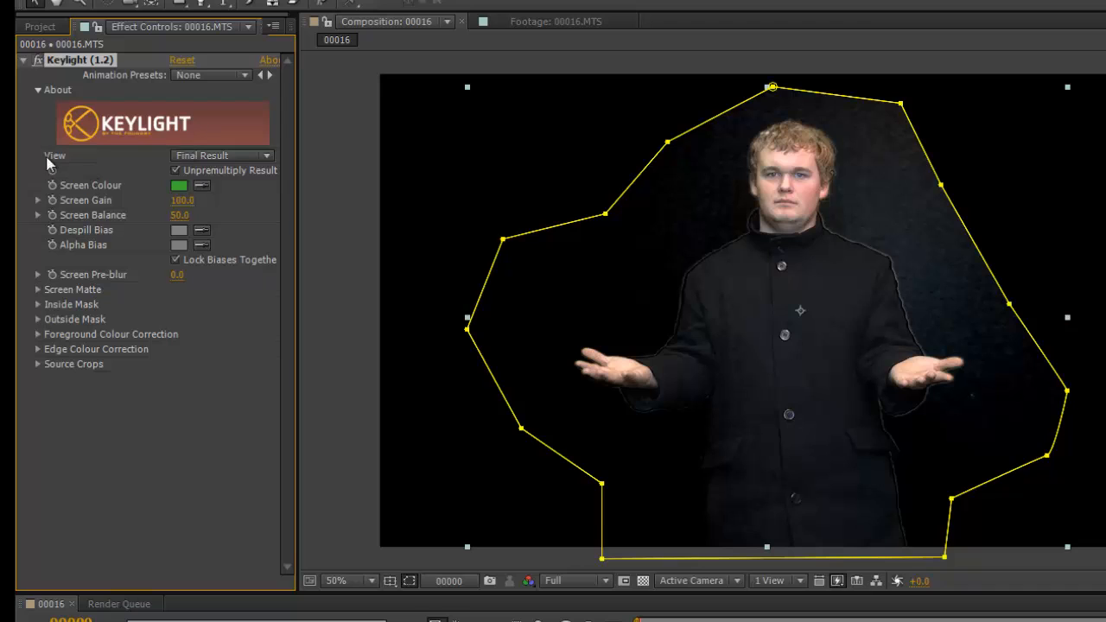
pyautogui.click(267, 157)
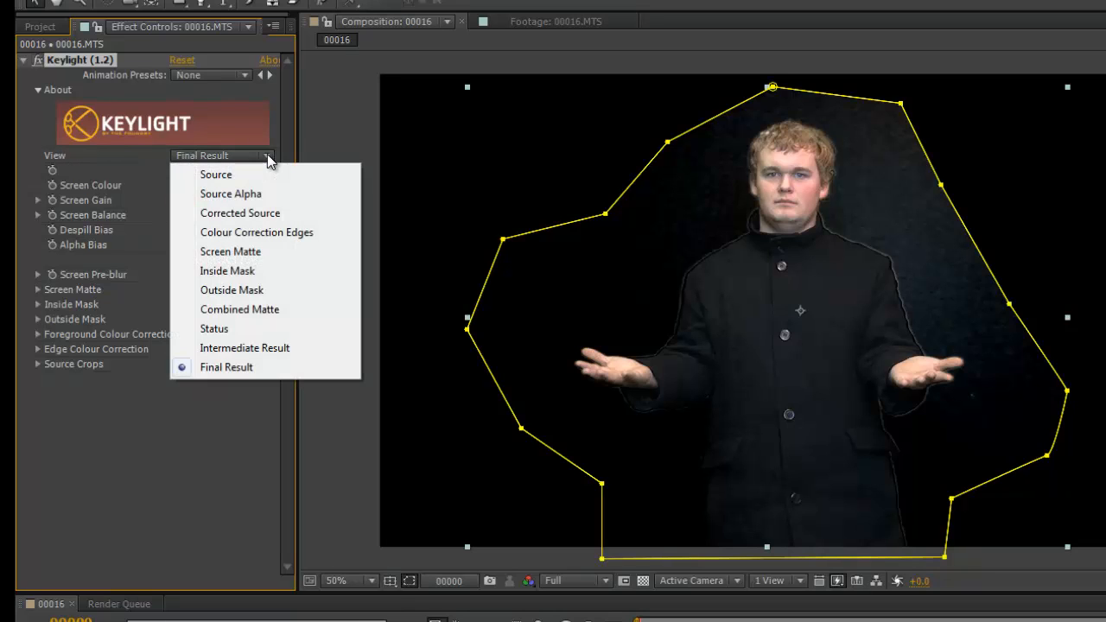
pyautogui.click(231, 254)
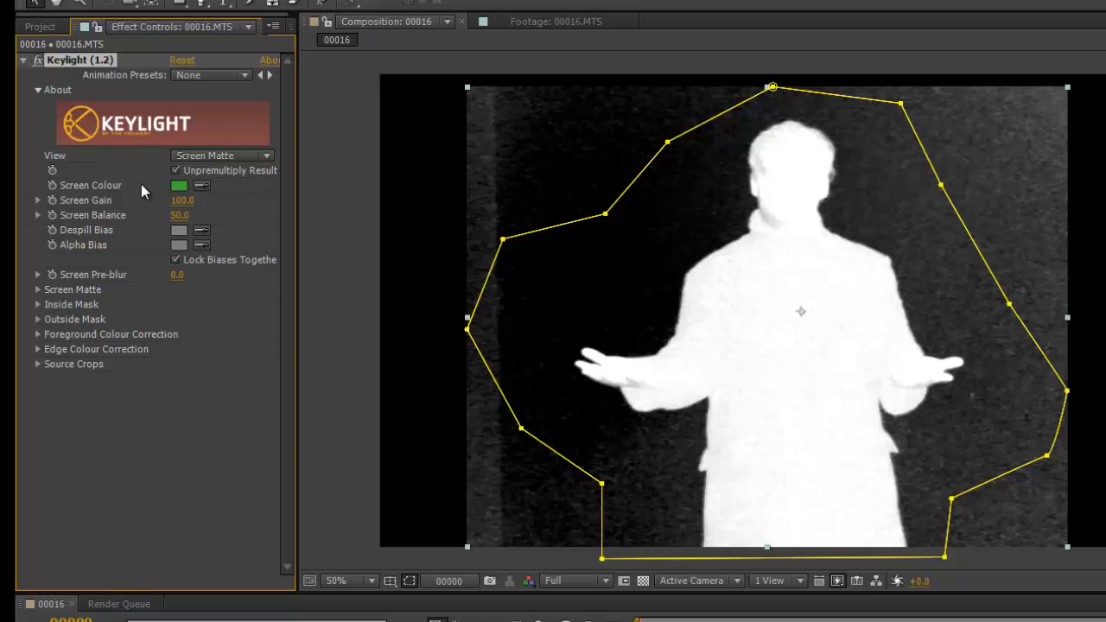
# Set the Screen Matte's Clip Black to 28 and Clip White to 72, and return the View to Final Result
pyautogui.click(36, 290)
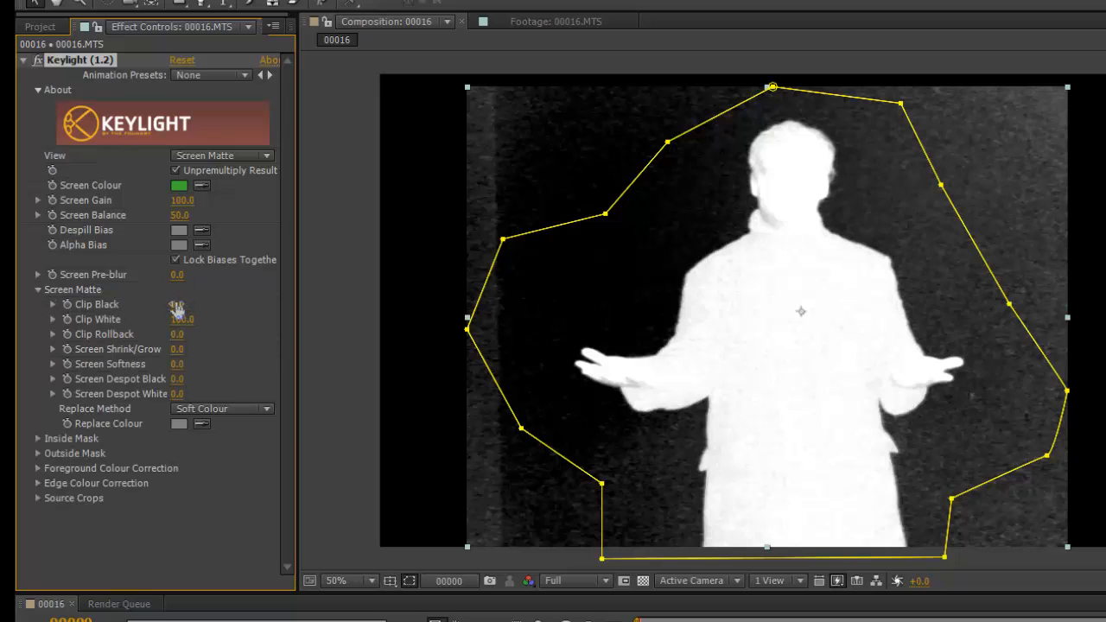
pyautogui.moveTo(176, 306); pyautogui.dragTo(198, 300)
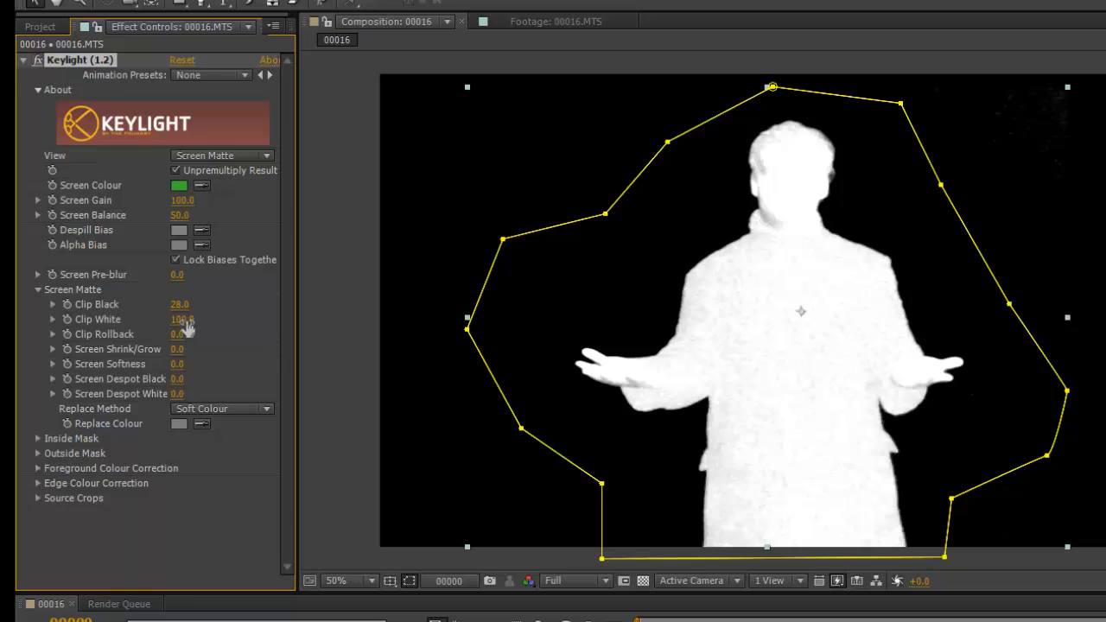
pyautogui.moveTo(184, 319); pyautogui.dragTo(161, 319)
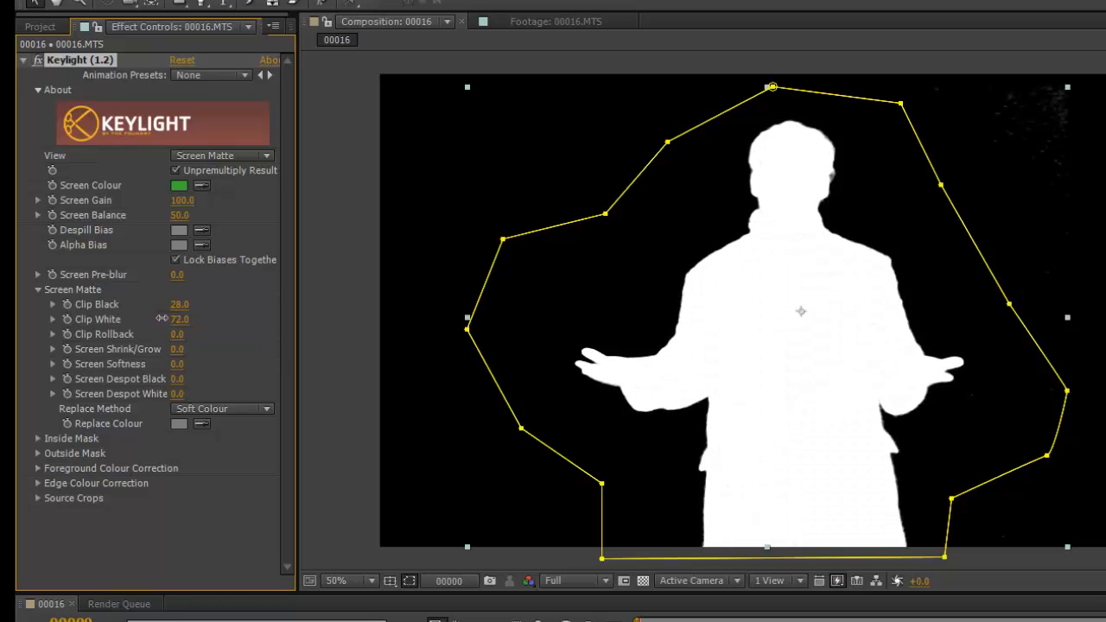
pyautogui.click(240, 160)
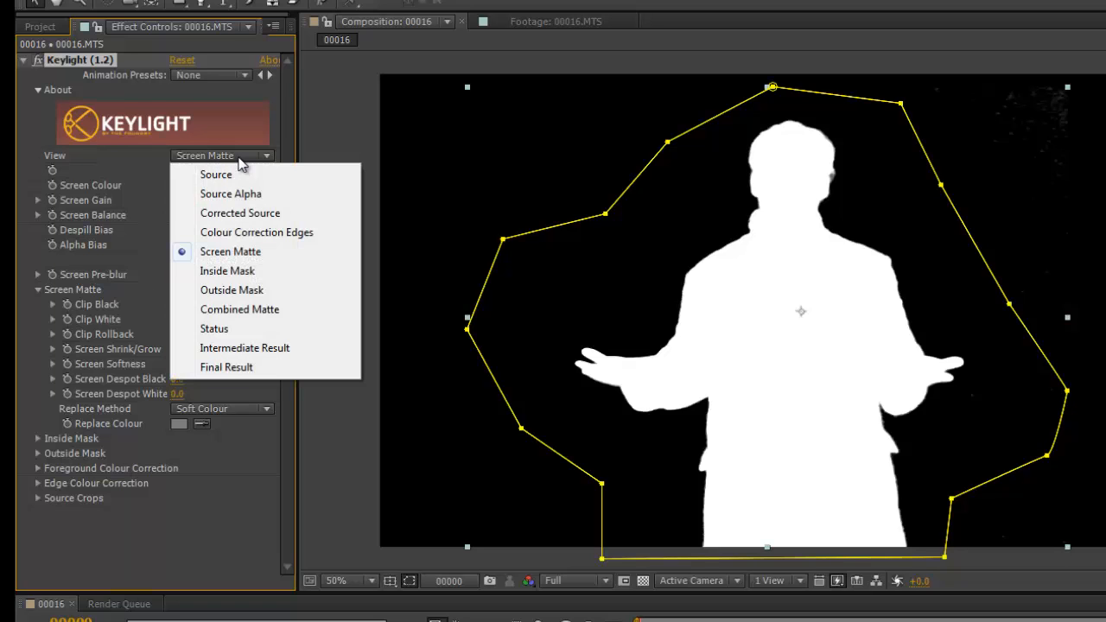
pyautogui.click(227, 369)
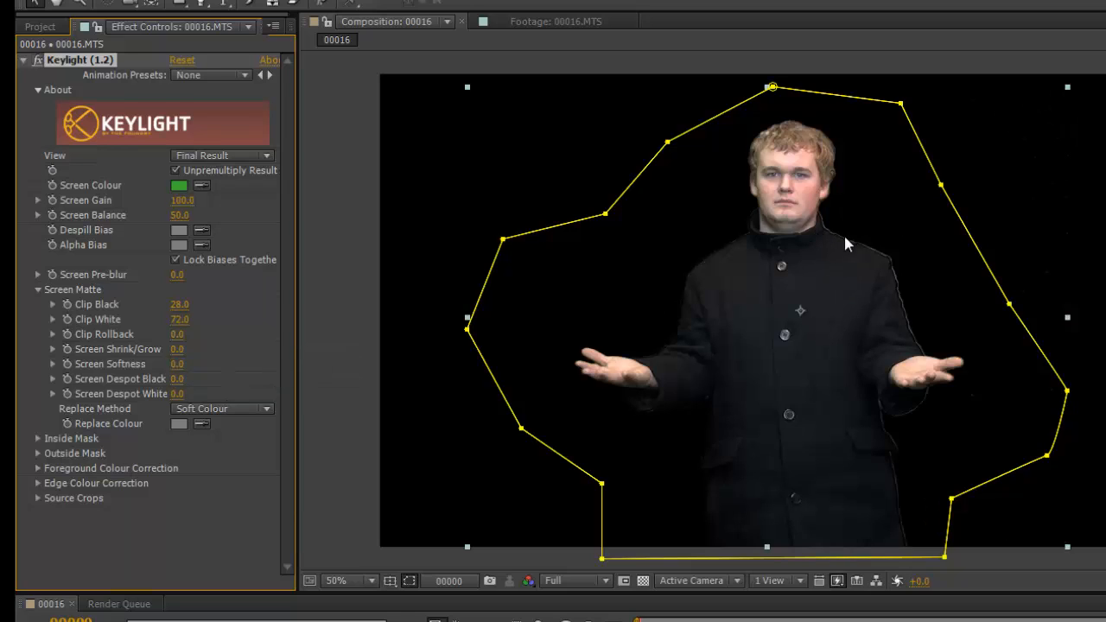
# Examine the keyed edges around the man's shoulders, collar and hair at close range
pyautogui.scroll(2, 894, 249)
pyautogui.scroll(1, 1041, 195)
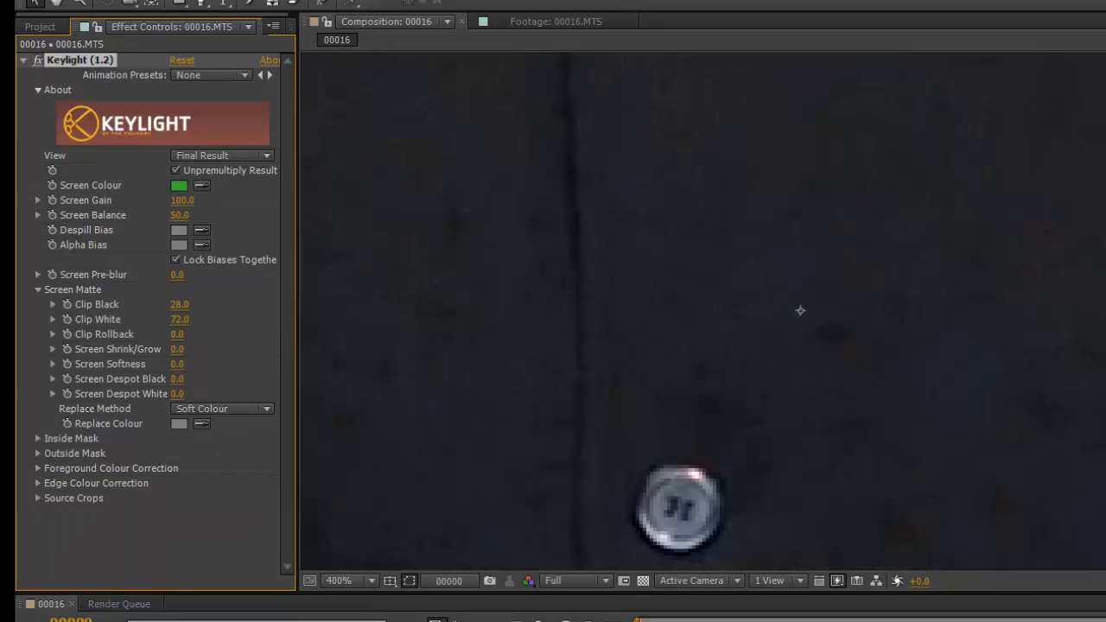
pyautogui.moveTo(1021, 197); pyautogui.dragTo(597, 428)
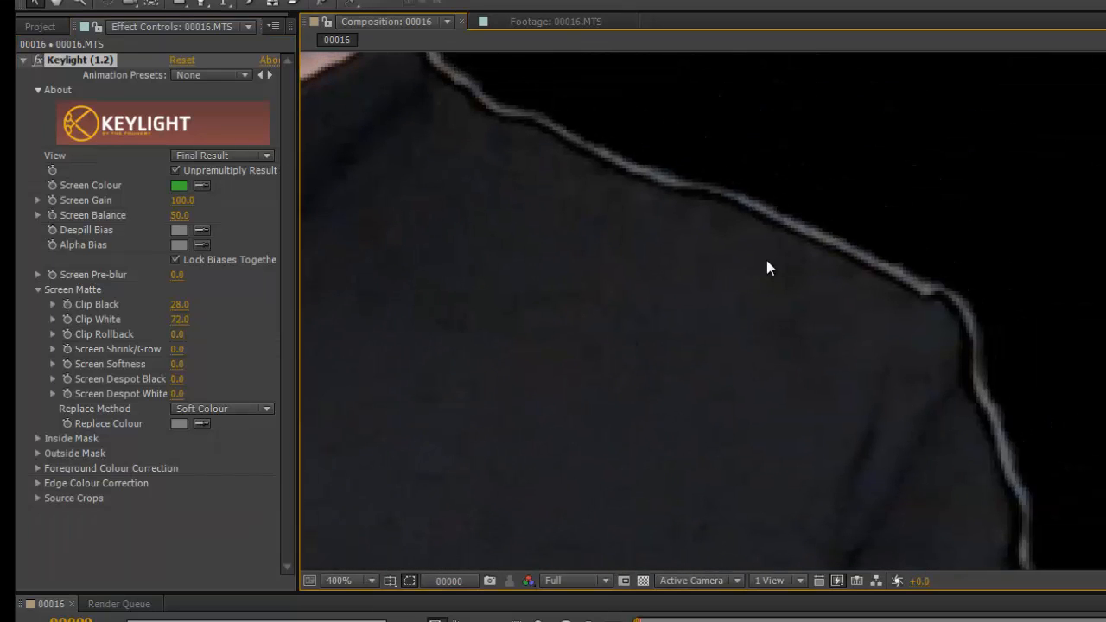
pyautogui.scroll(-1, 769, 268)
pyautogui.moveTo(716, 205); pyautogui.dragTo(785, 354)
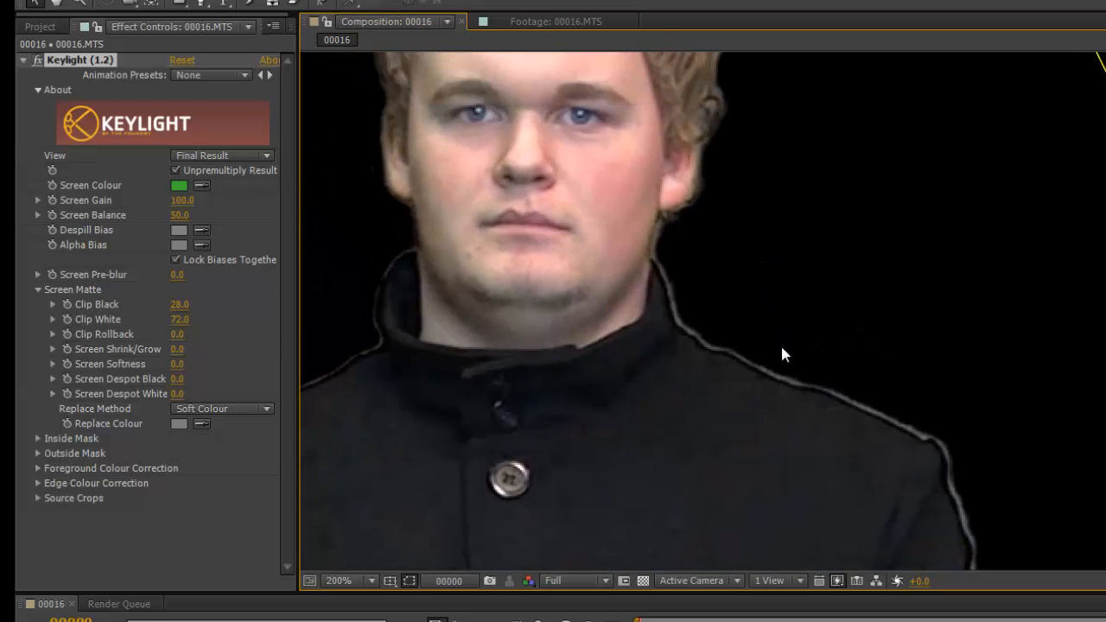
pyautogui.moveTo(736, 306); pyautogui.dragTo(756, 495)
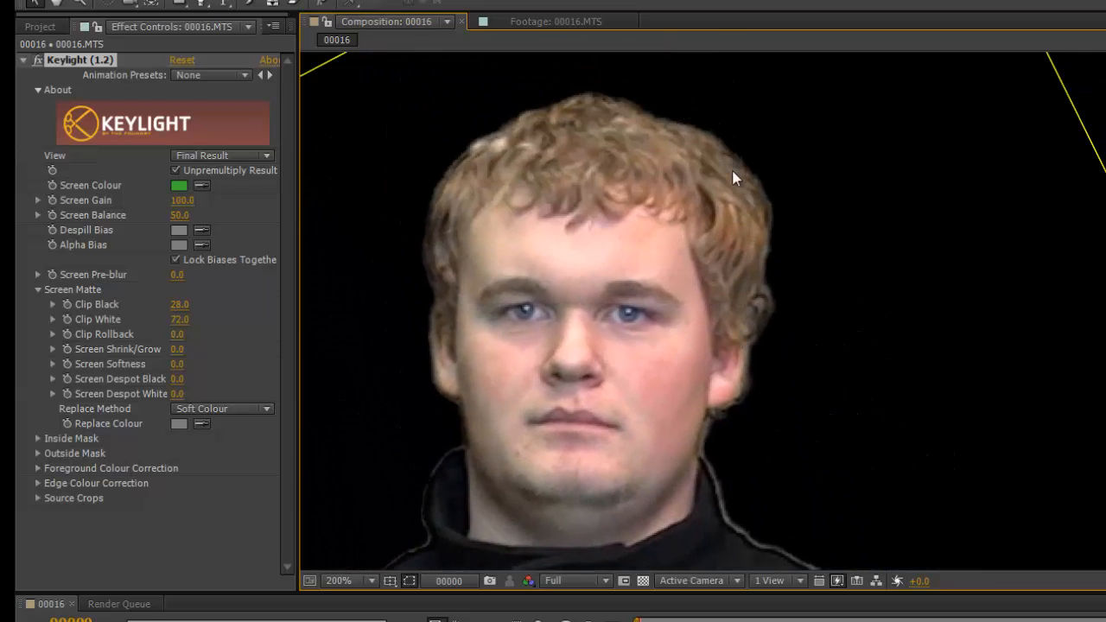
pyautogui.moveTo(827, 296); pyautogui.dragTo(781, 146)
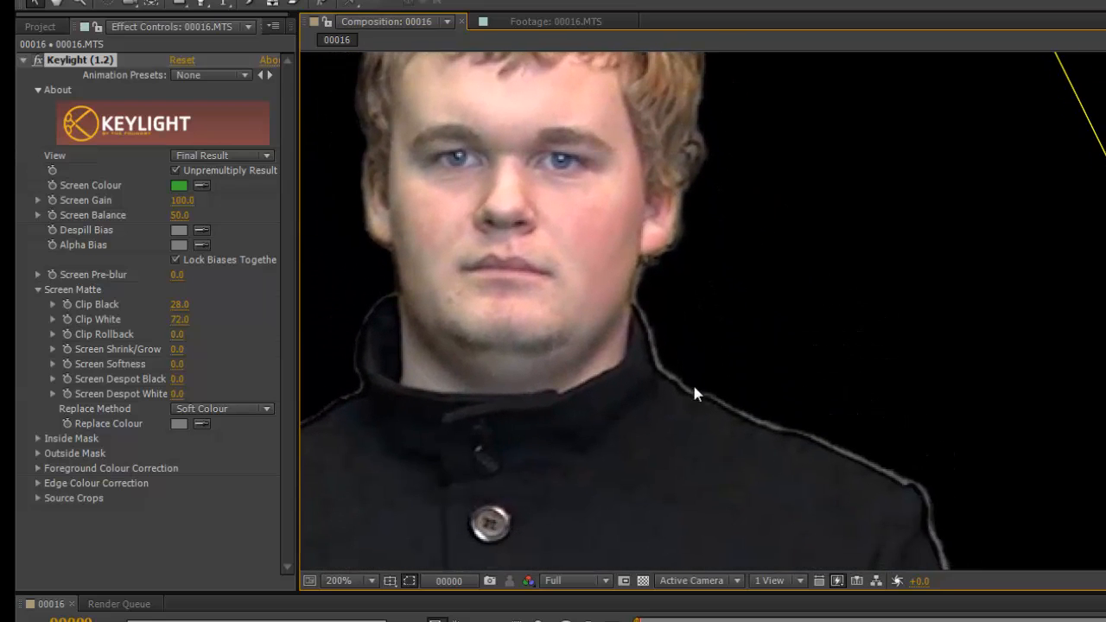
pyautogui.moveTo(820, 458); pyautogui.dragTo(891, 289)
pyautogui.scroll(-2, 865, 294)
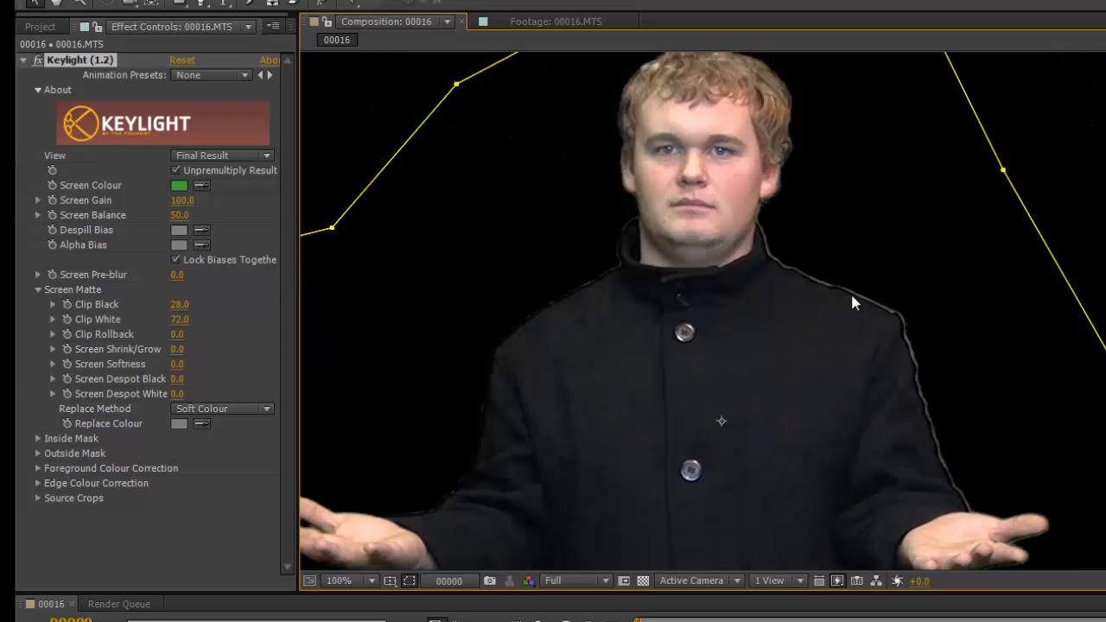
pyautogui.moveTo(808, 271); pyautogui.dragTo(814, 255)
pyautogui.scroll(-1, 809, 266)
pyautogui.moveTo(792, 298); pyautogui.dragTo(769, 296)
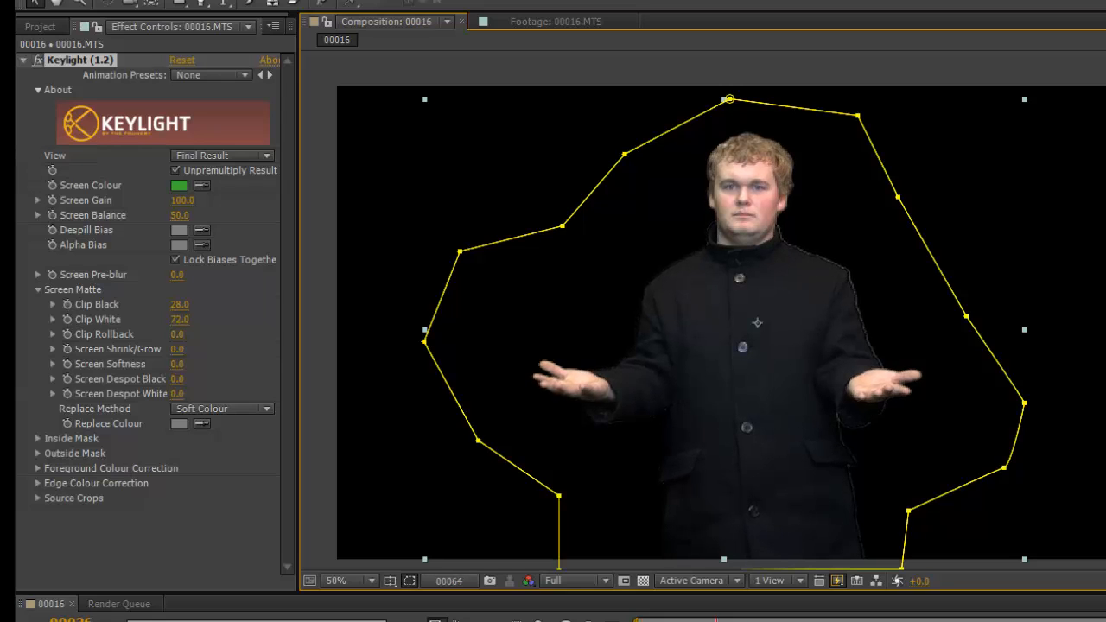
# Preview the keyed footage and set the Screen Matte's Screen Shrink/Grow to -2.5
pyautogui.press('space')
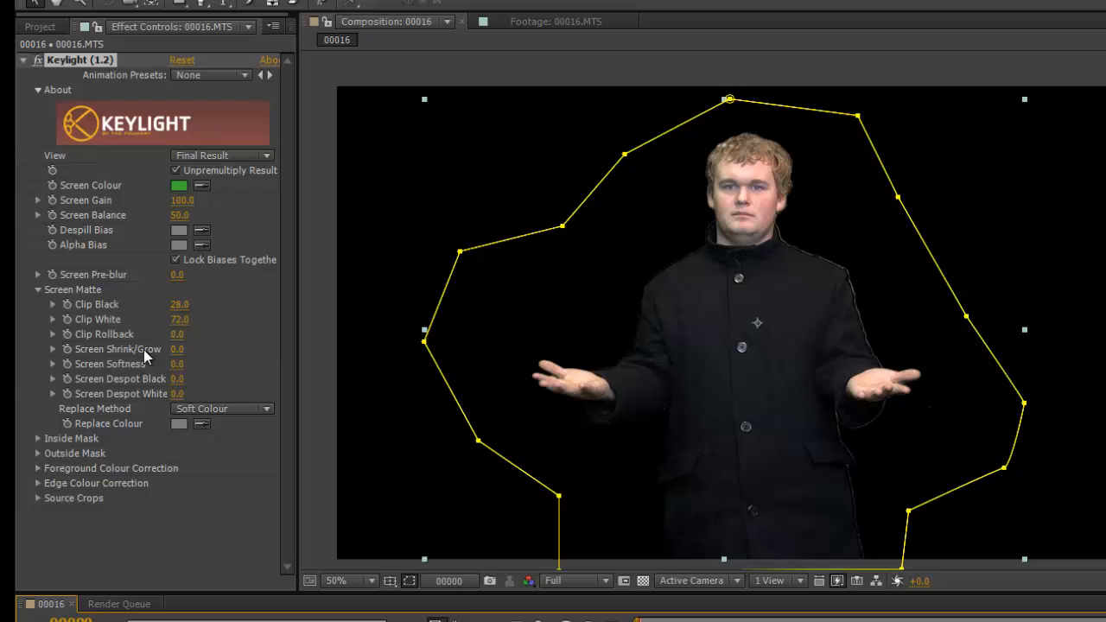
pyautogui.moveTo(179, 353); pyautogui.dragTo(200, 377)
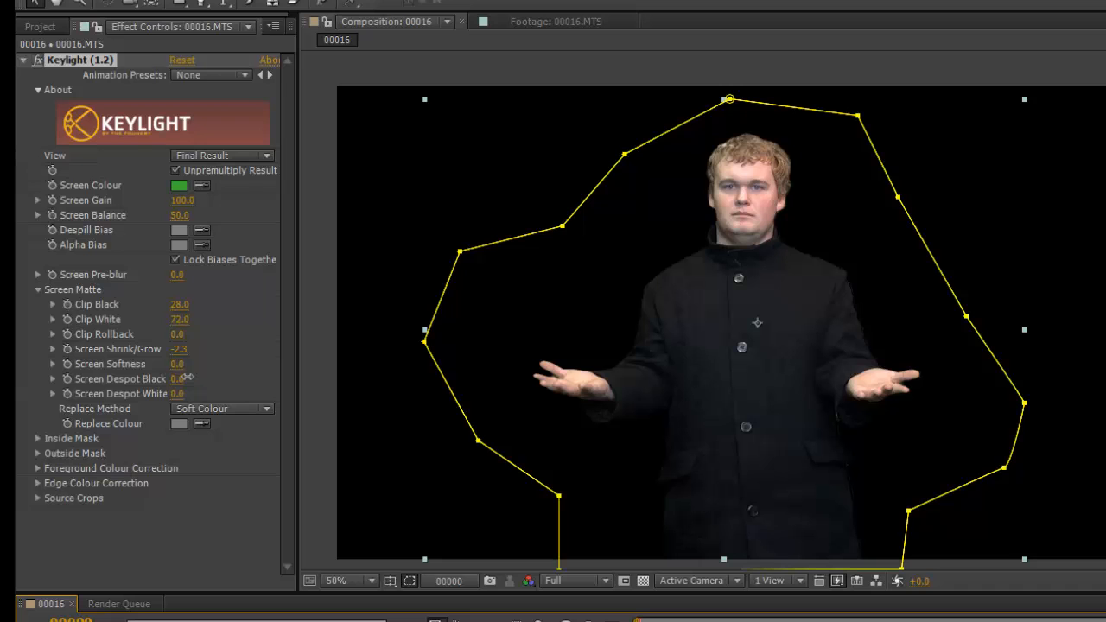
pyautogui.click(245, 372)
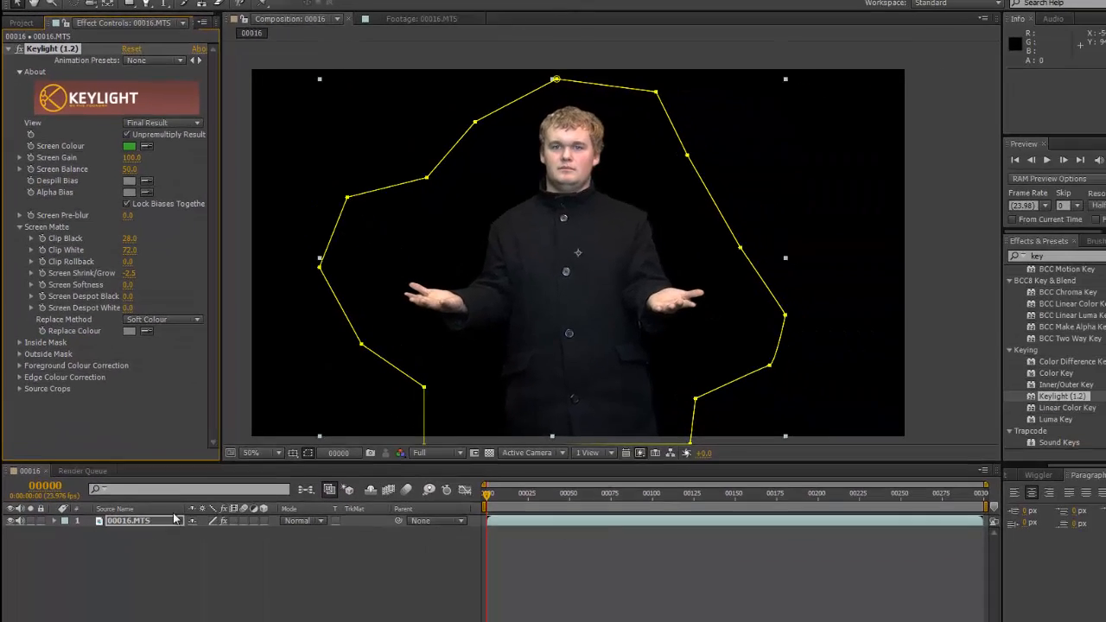
# Create a red 1920 x 1080 px solid and place it beneath the 00016.MTS layer as a test background
pyautogui.click(107, 537)
pyautogui.rightClick(119, 535)
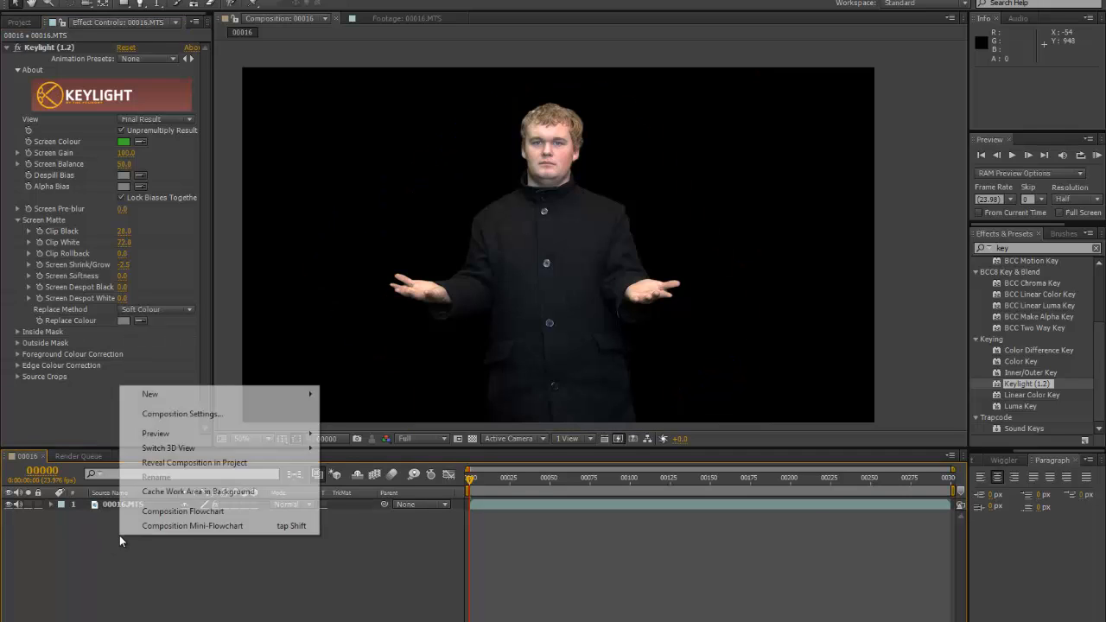
pyautogui.moveTo(188, 400)
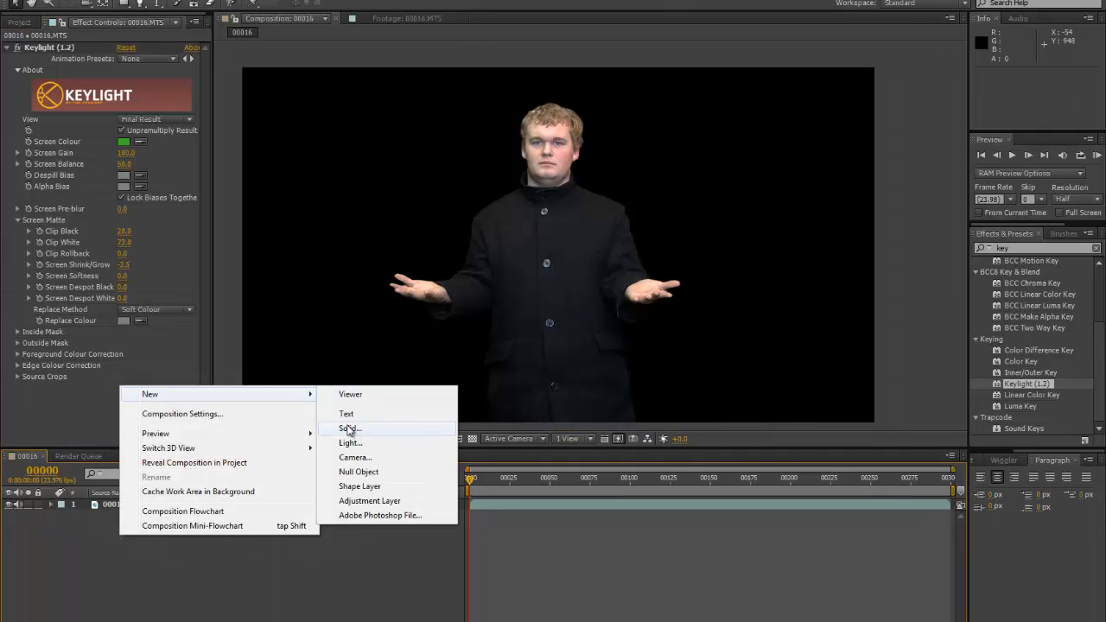
pyautogui.click(348, 429)
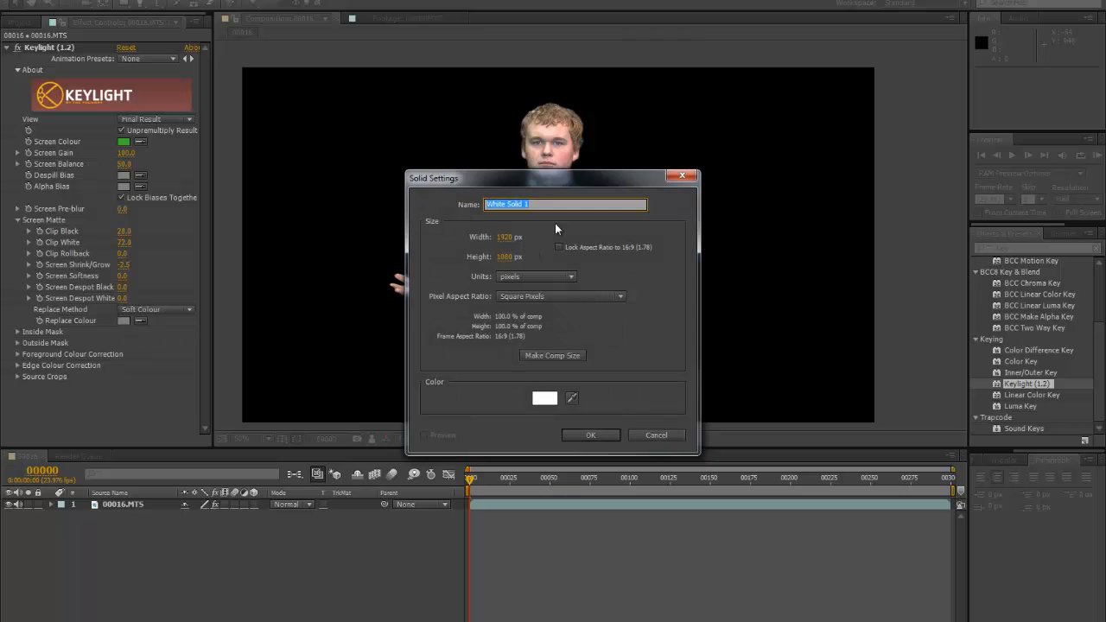
pyautogui.click(545, 400)
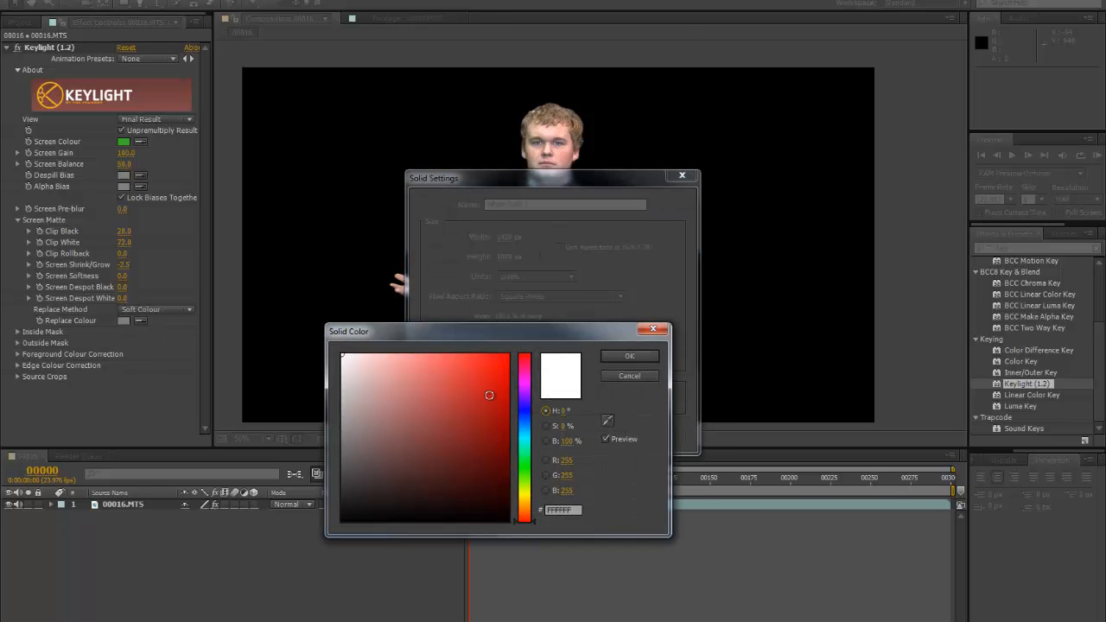
pyautogui.moveTo(490, 395); pyautogui.dragTo(465, 377)
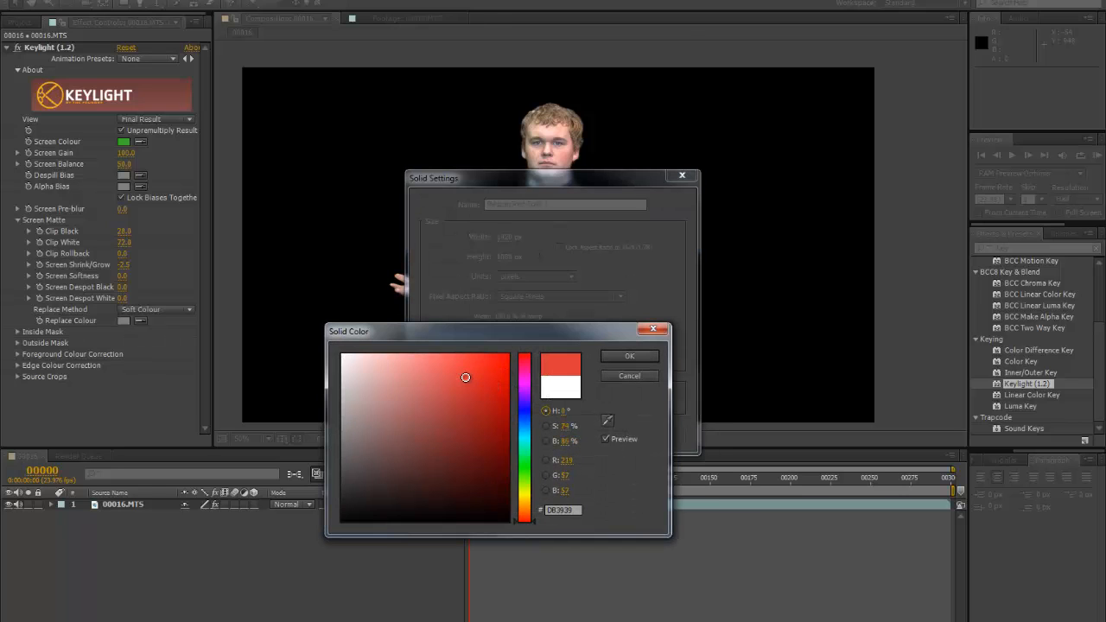
pyautogui.click(624, 355)
pyautogui.click(602, 427)
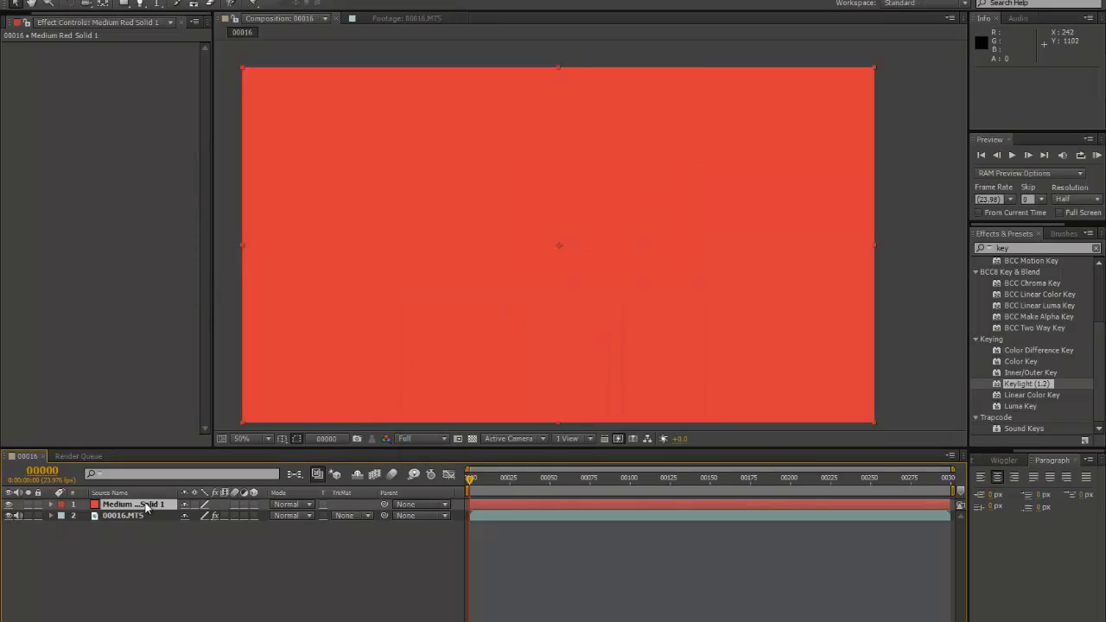
pyautogui.moveTo(145, 506); pyautogui.dragTo(138, 519)
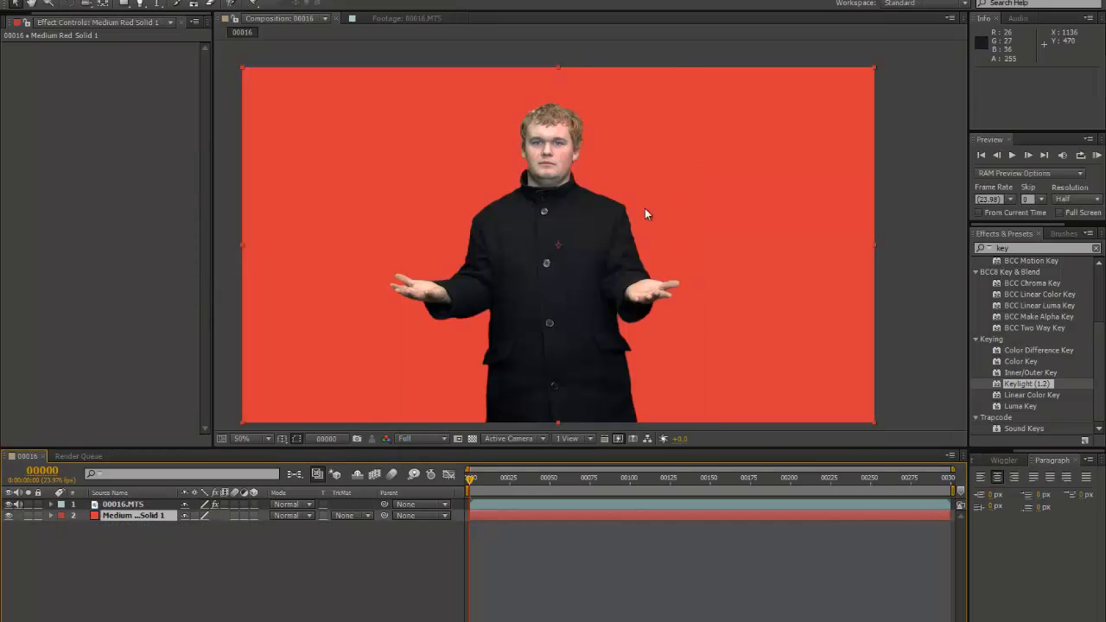
pyautogui.moveTo(471, 481)
pyautogui.mouseDown()
pyautogui.moveTo(659, 482)
pyautogui.moveTo(470, 480)
pyautogui.mouseUp()
# Enable Foreground Colour Correction in Keylight on 00016.MTS, setting Saturation to 83 and Brightness to -2
pyautogui.click(87, 26)
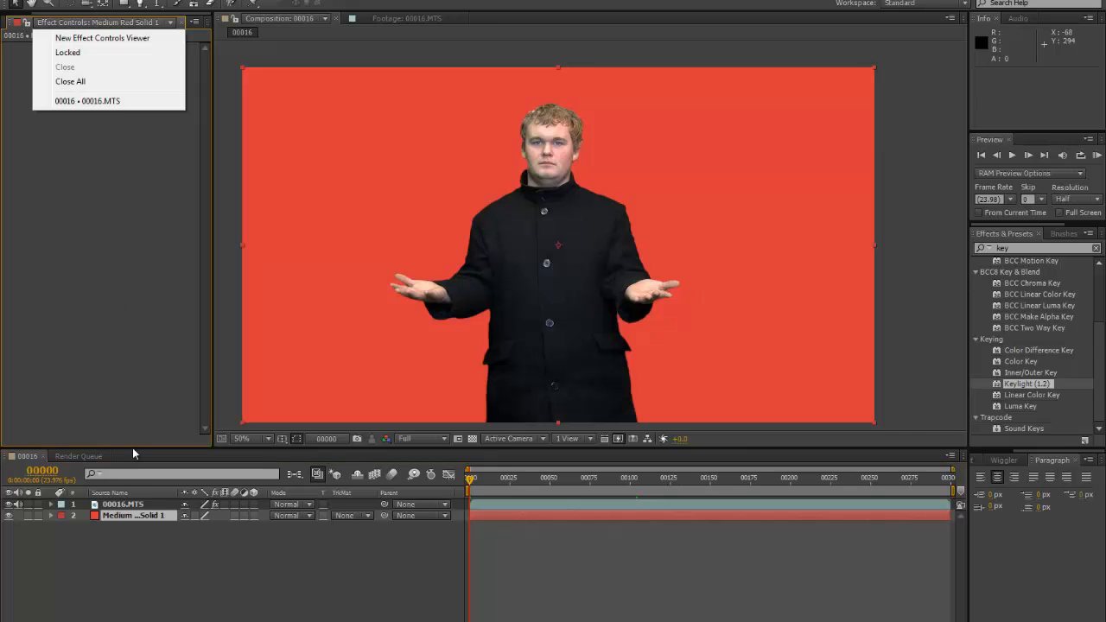
pyautogui.click(125, 504)
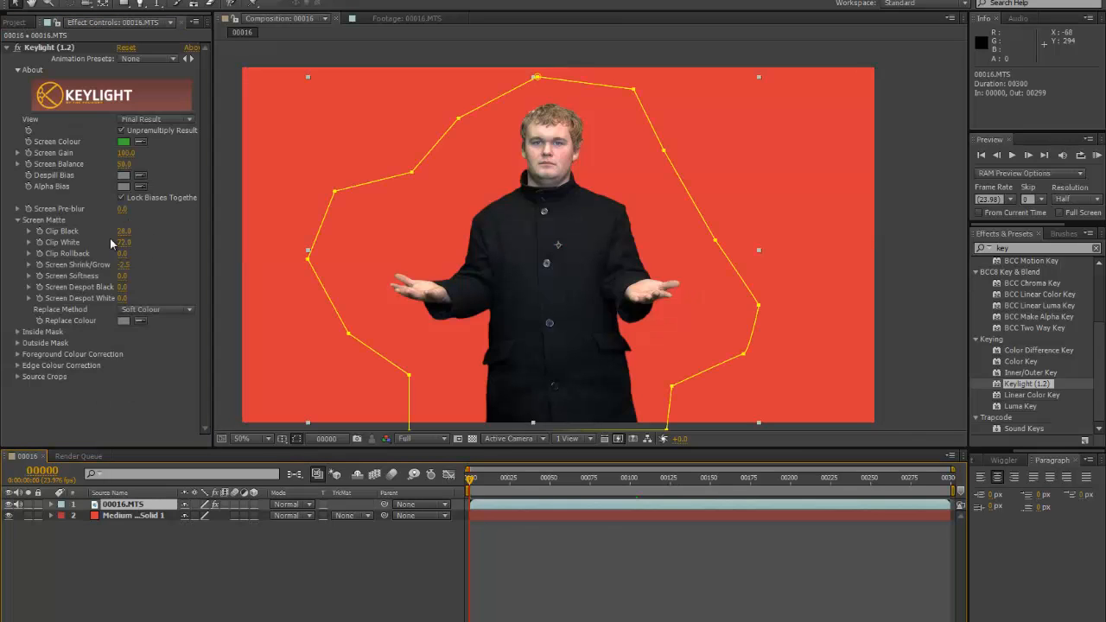
pyautogui.click(17, 355)
pyautogui.scroll(-1, 155, 289)
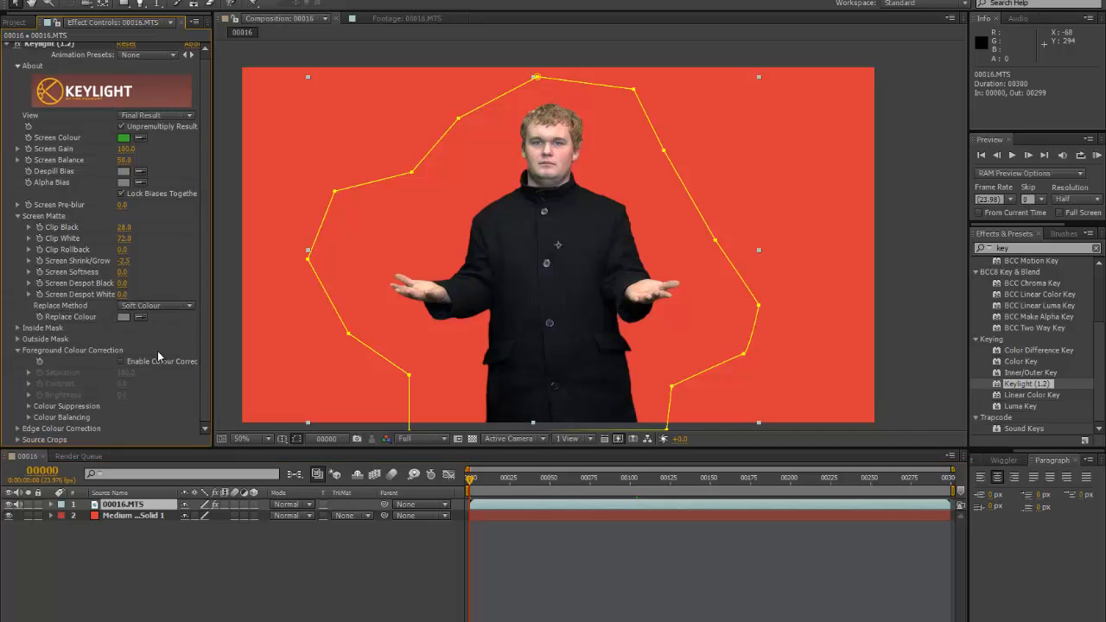
pyautogui.click(122, 362)
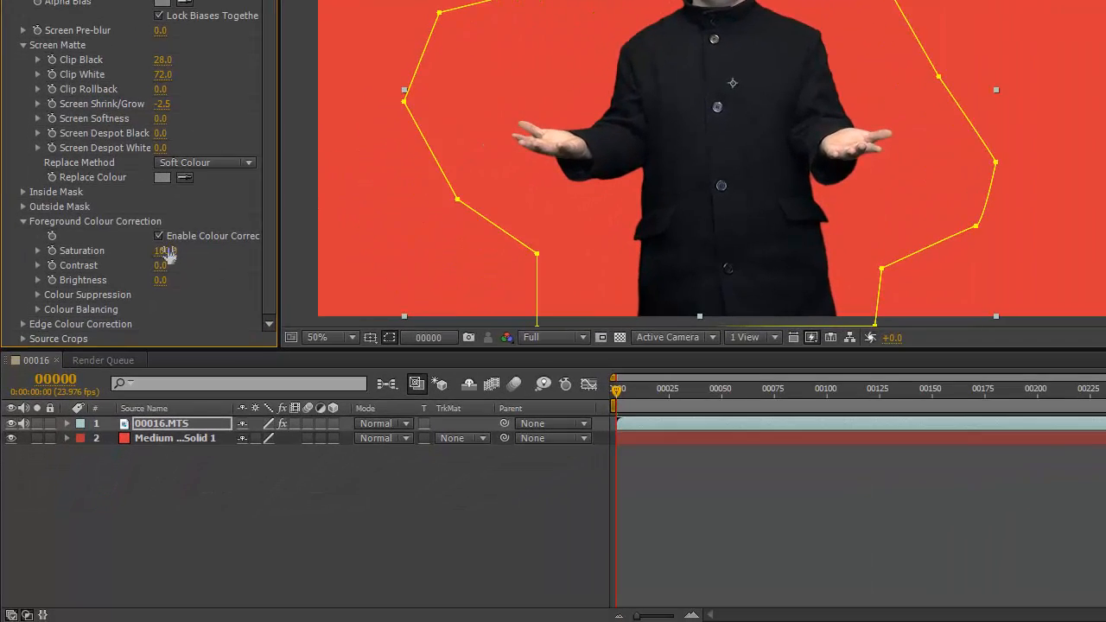
pyautogui.moveTo(165, 252); pyautogui.dragTo(136, 251)
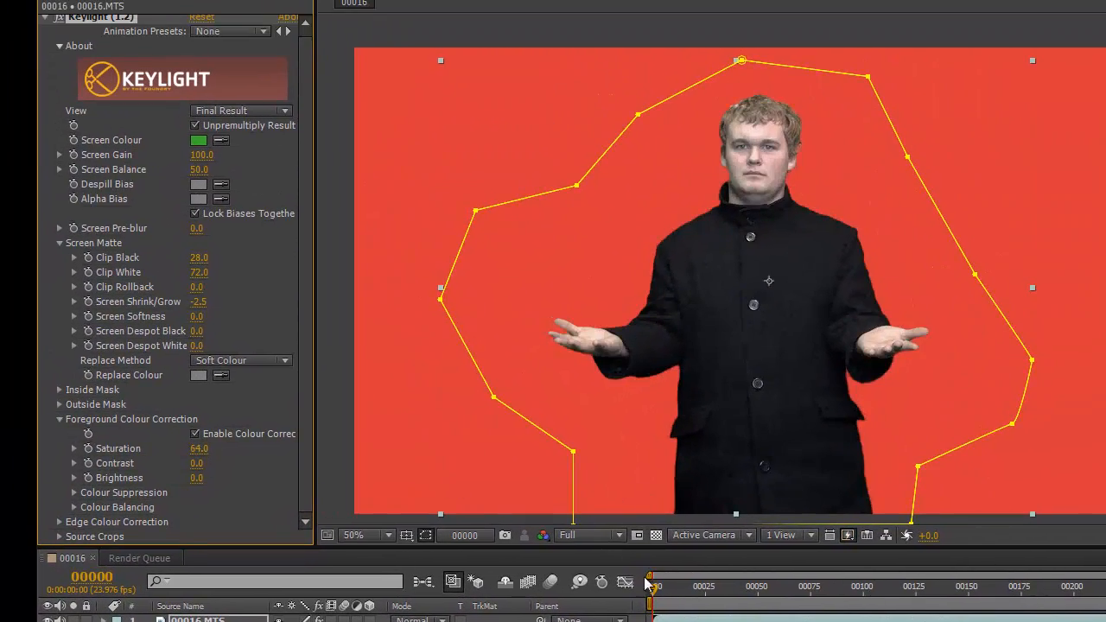
pyautogui.click(655, 586)
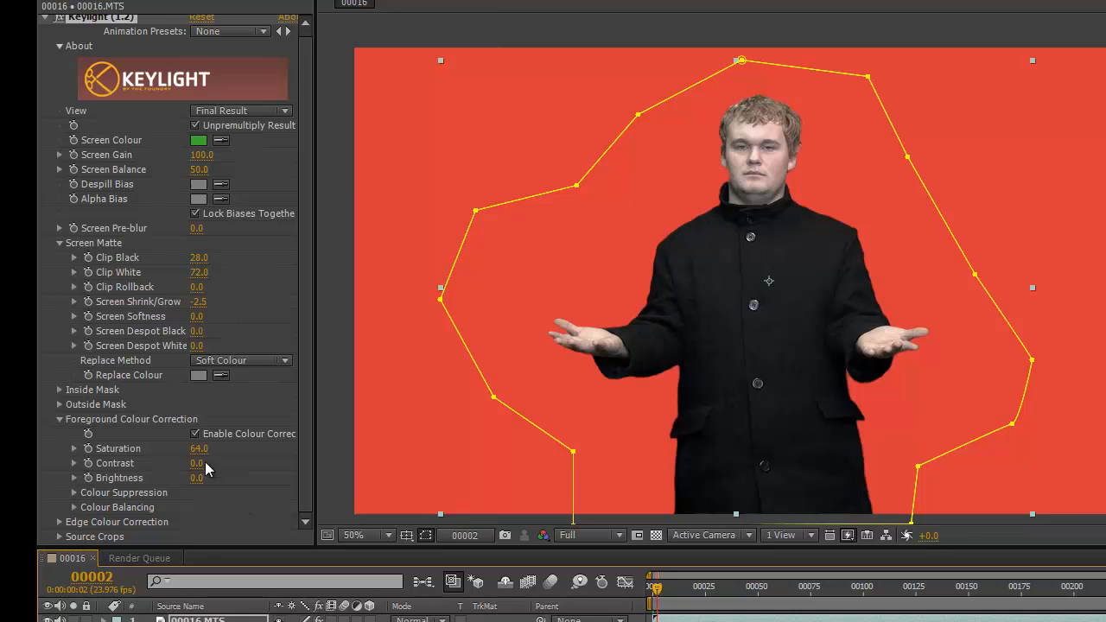
pyautogui.moveTo(199, 450); pyautogui.dragTo(268, 492)
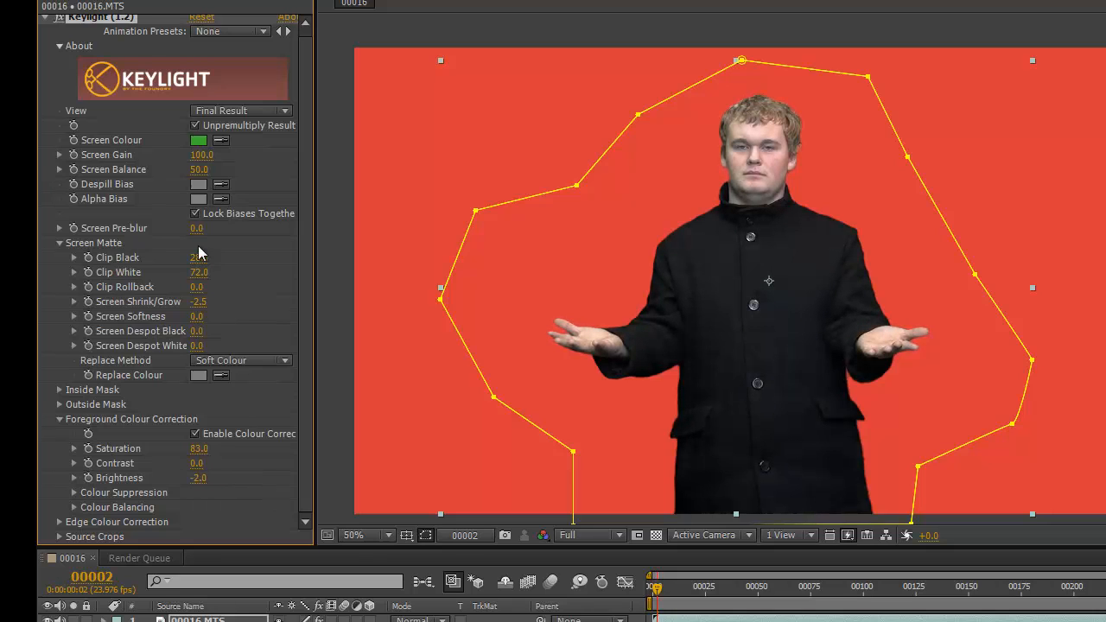
# Review Keylight's View options and collapse its Foreground Colour Correction and Screen Matte groups
pyautogui.scroll(1, 208, 142)
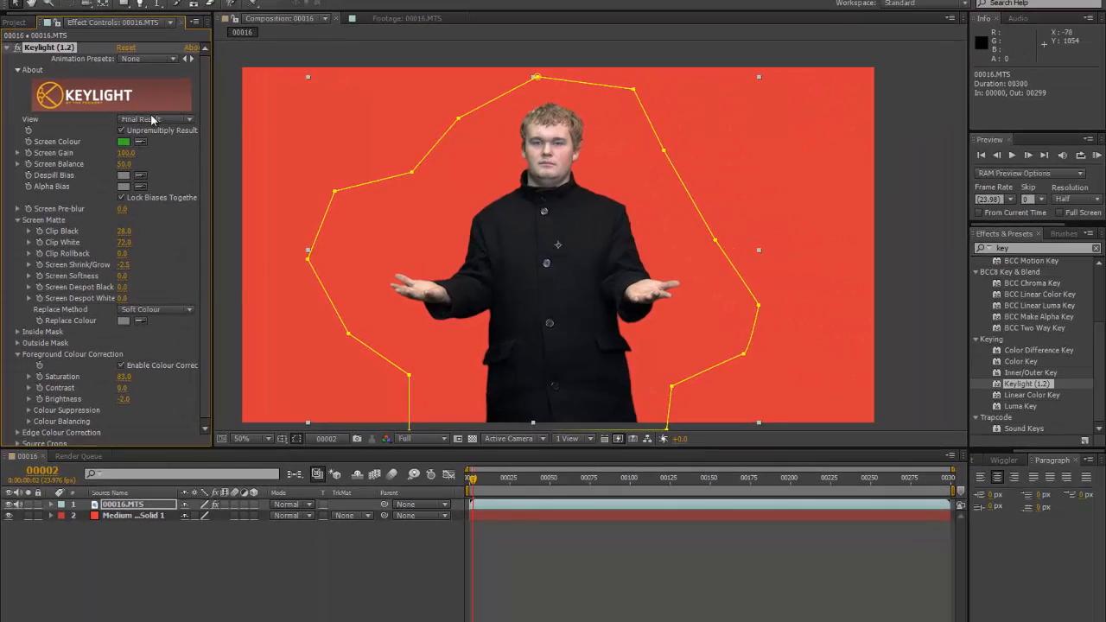
pyautogui.click(152, 119)
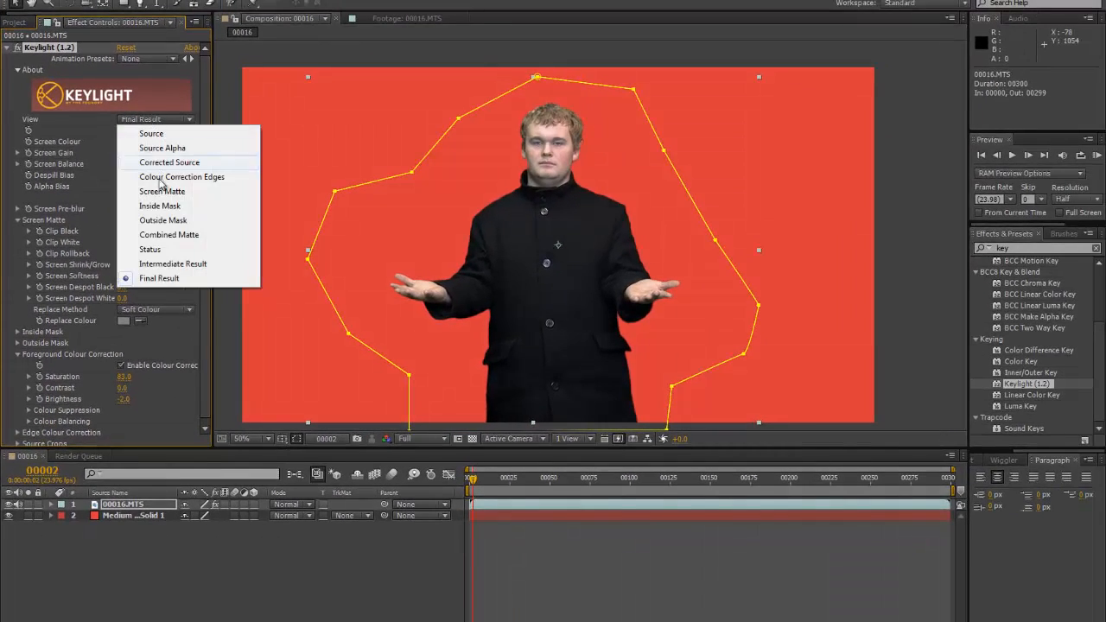
pyautogui.click(104, 124)
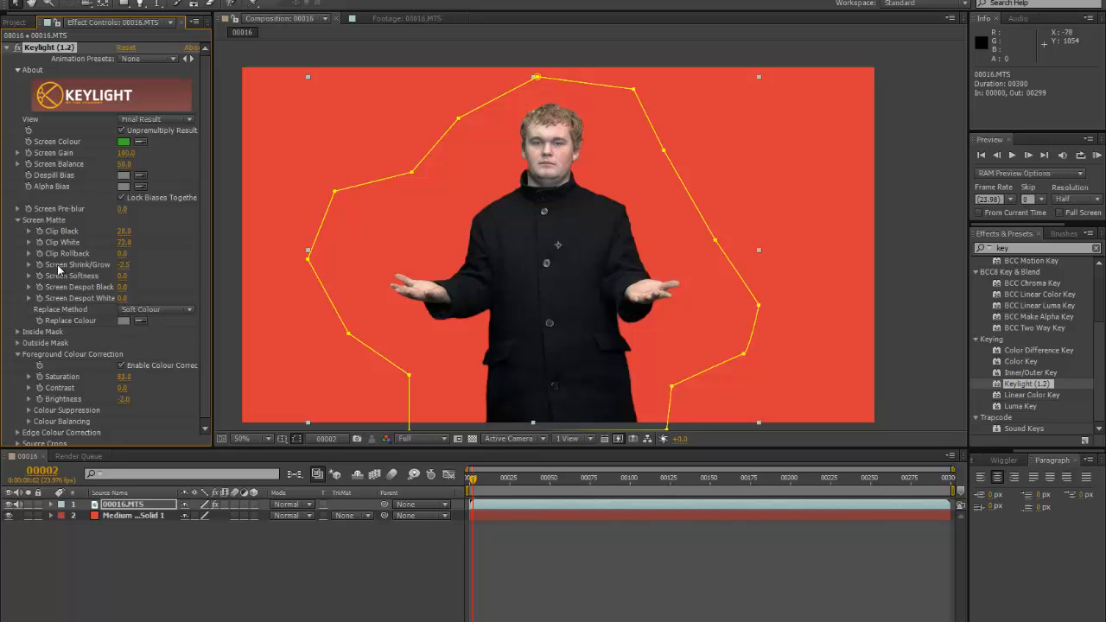
pyautogui.scroll(-1, 162, 279)
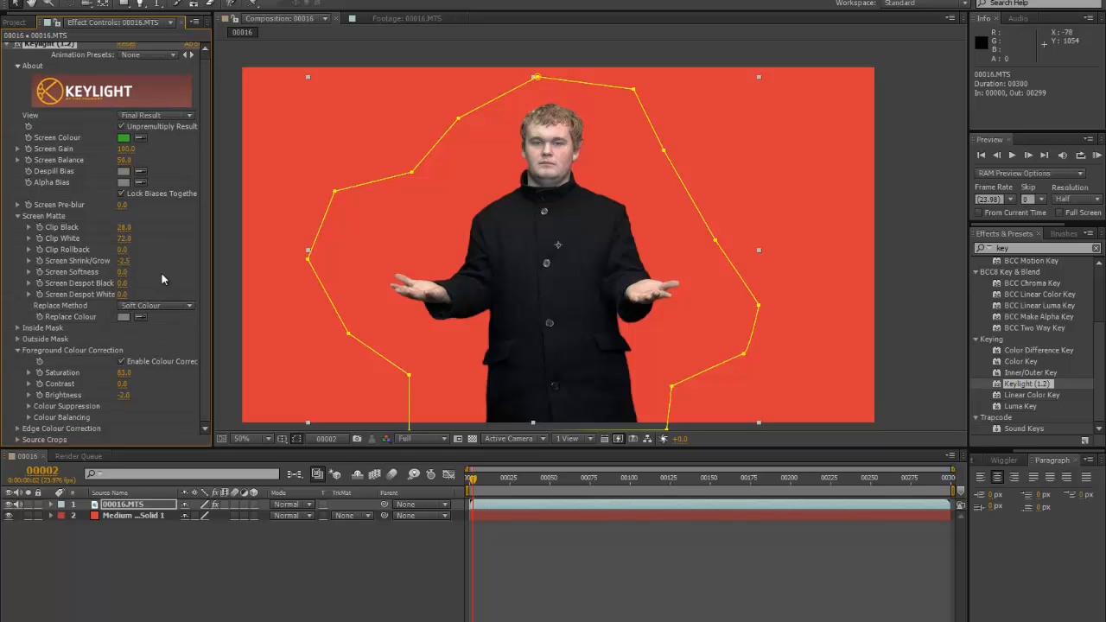
pyautogui.click(18, 350)
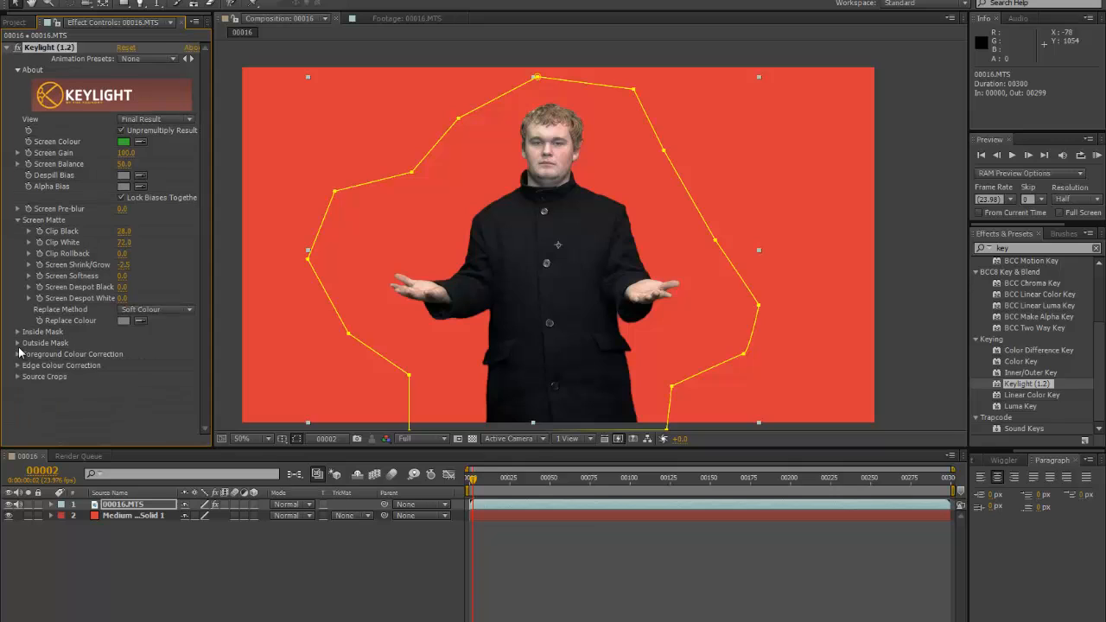
pyautogui.click(18, 221)
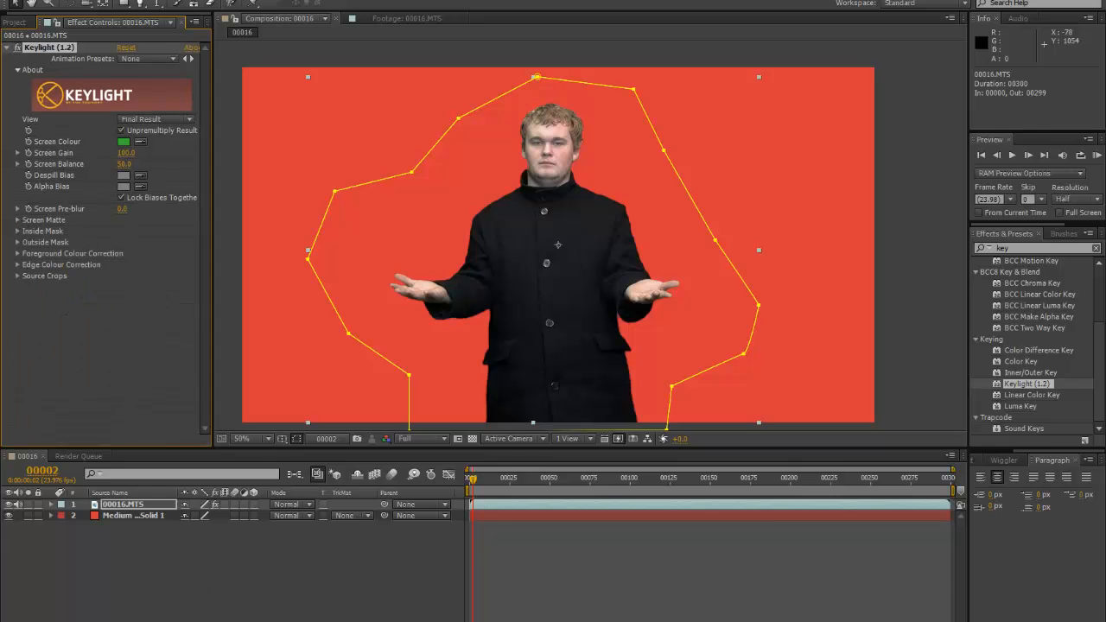
# Import 00017.MTS from the temp folder in Windows Explorer and add it above the 00016.MTS layer in composition 00016
pyautogui.hotkey('alt', 'Tab')
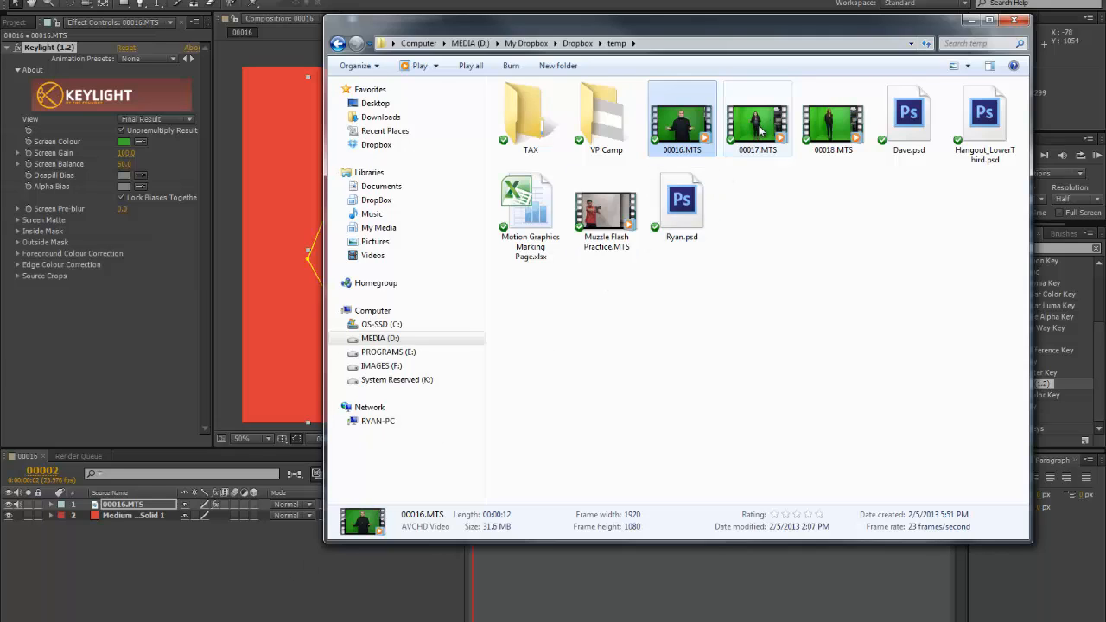
pyautogui.moveTo(761, 130); pyautogui.dragTo(92, 577)
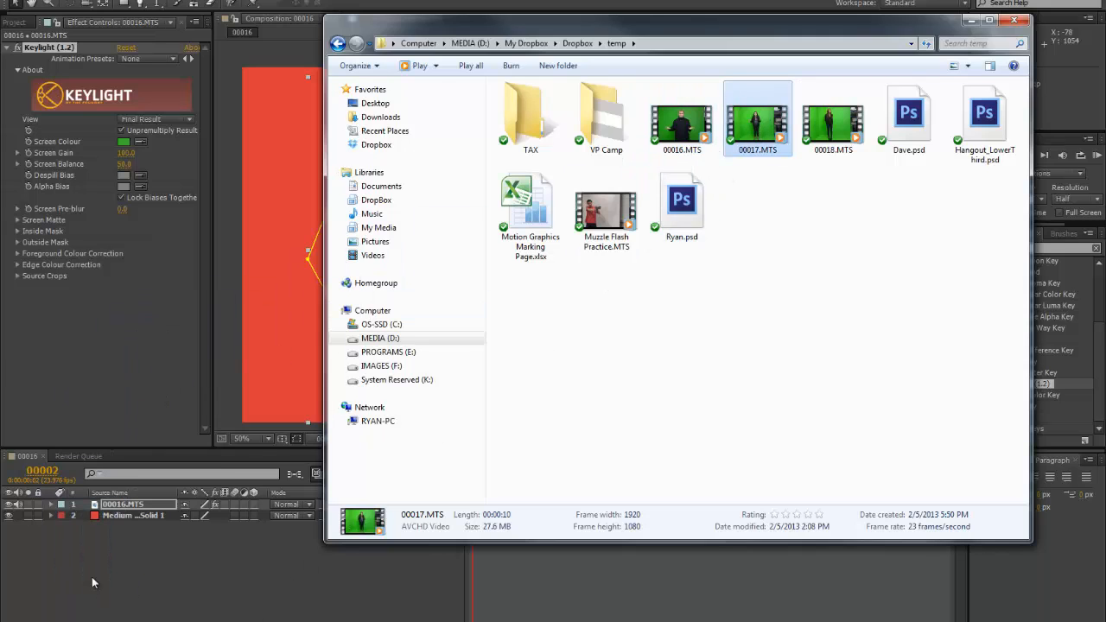
pyautogui.click(114, 323)
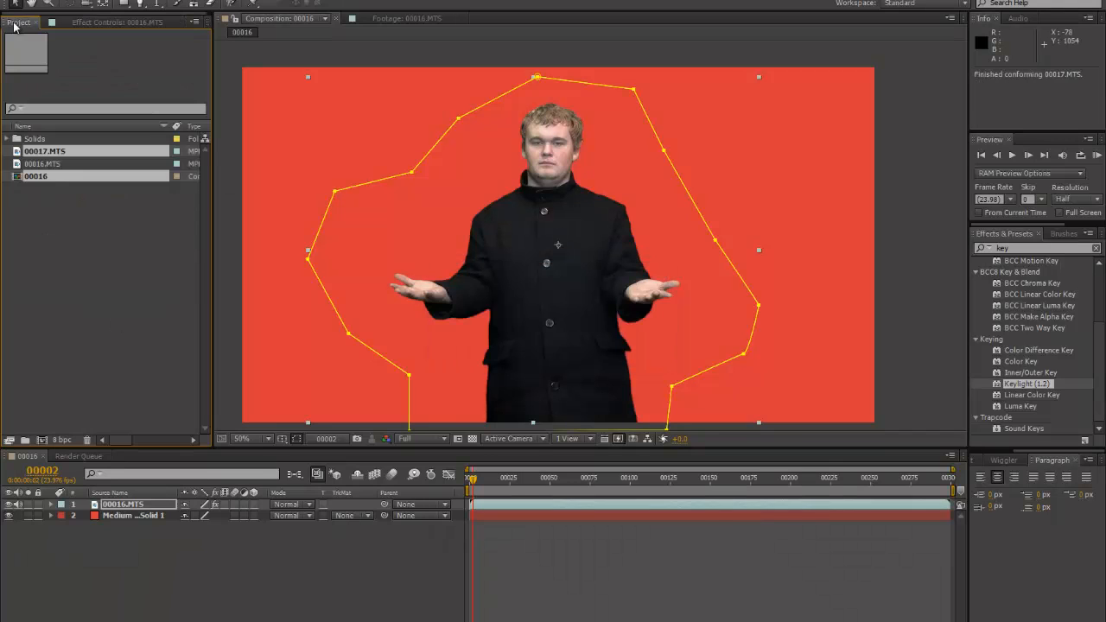
pyautogui.click(71, 215)
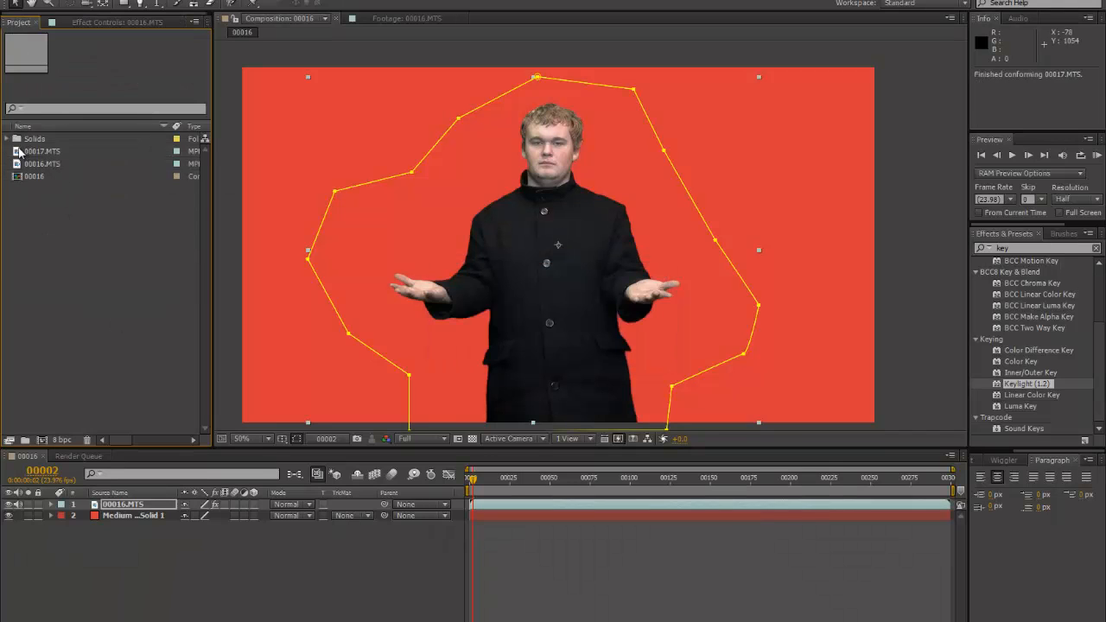
pyautogui.click(19, 152)
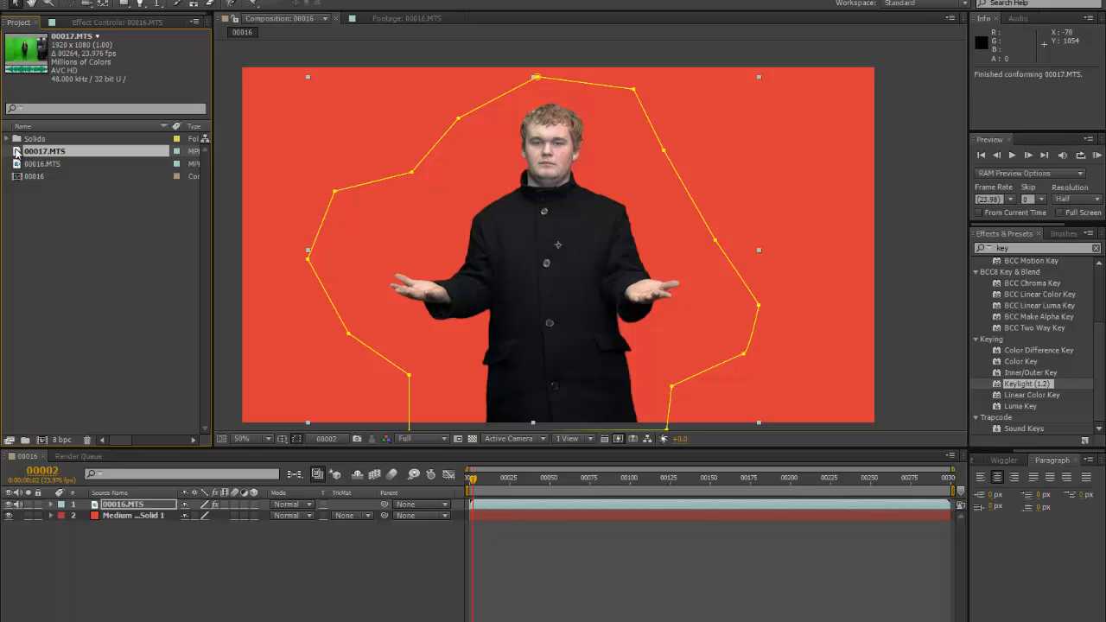
pyautogui.moveTo(17, 153); pyautogui.dragTo(112, 504)
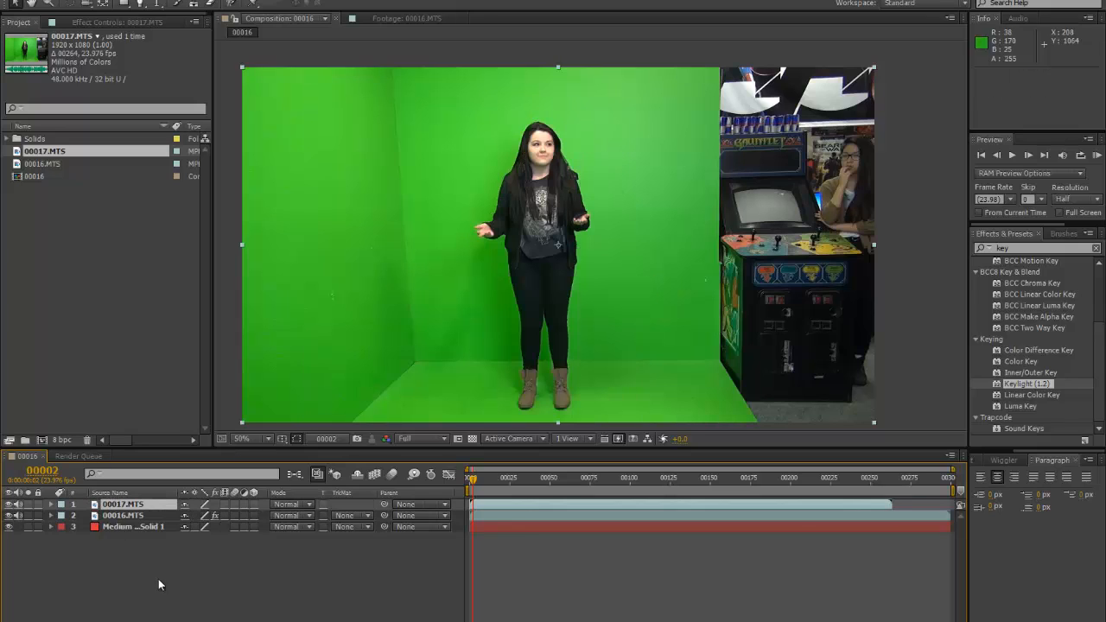
pyautogui.click(159, 585)
pyautogui.click(130, 495)
# Draw a closed garbage mask with the Pen tool loosely around the woman in 00017.MTS, extending below the frame's lower edge
pyautogui.click(132, 504)
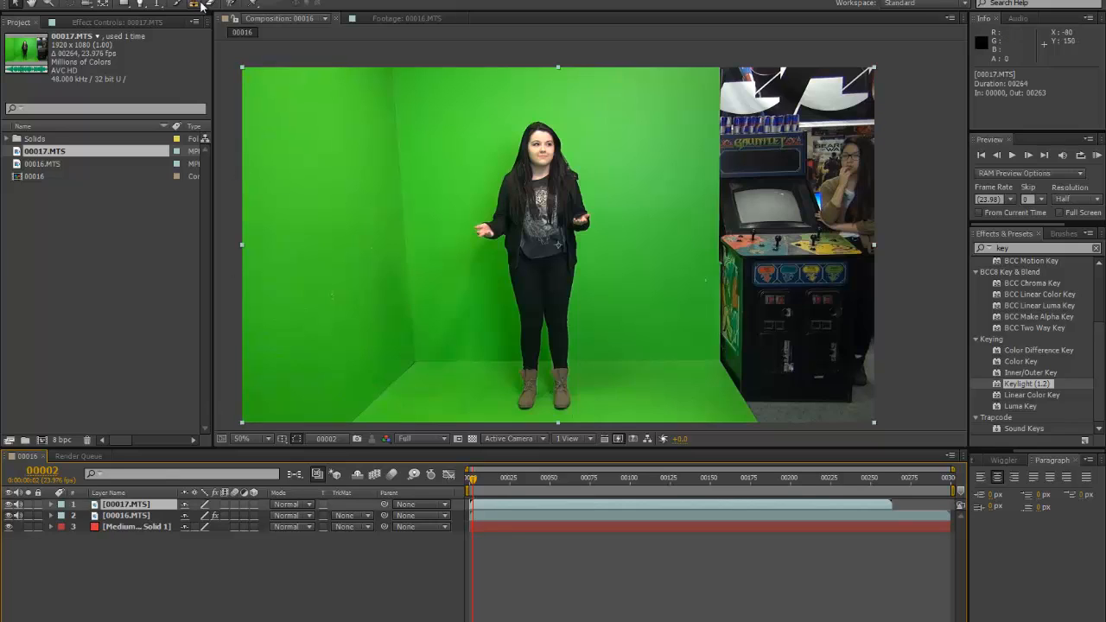
pyautogui.click(143, 5)
pyautogui.press(',')
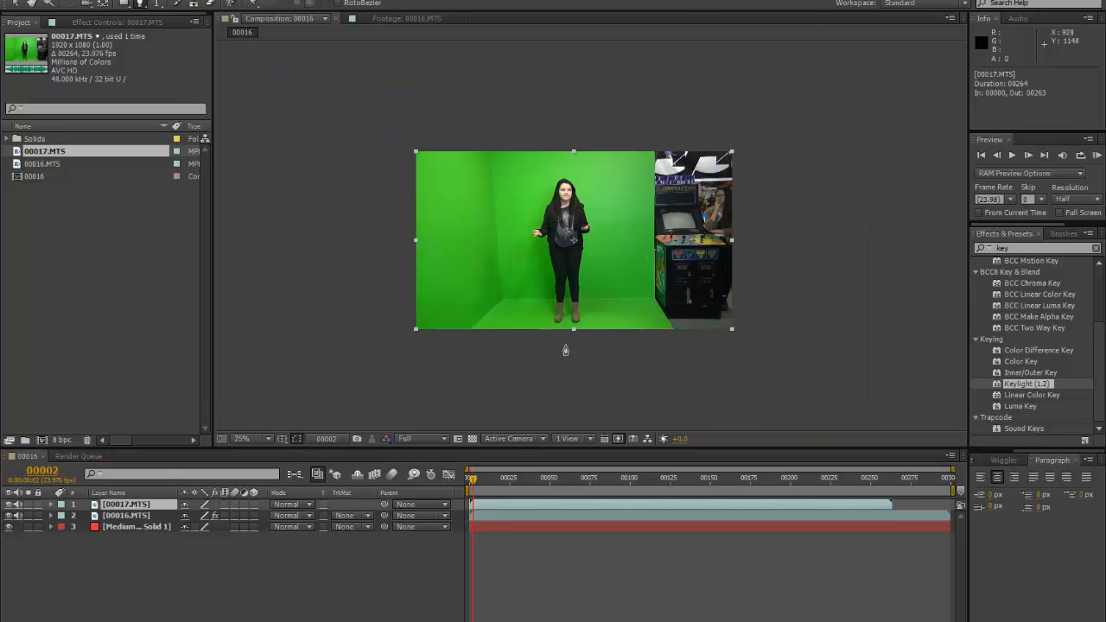
pyautogui.click(518, 339)
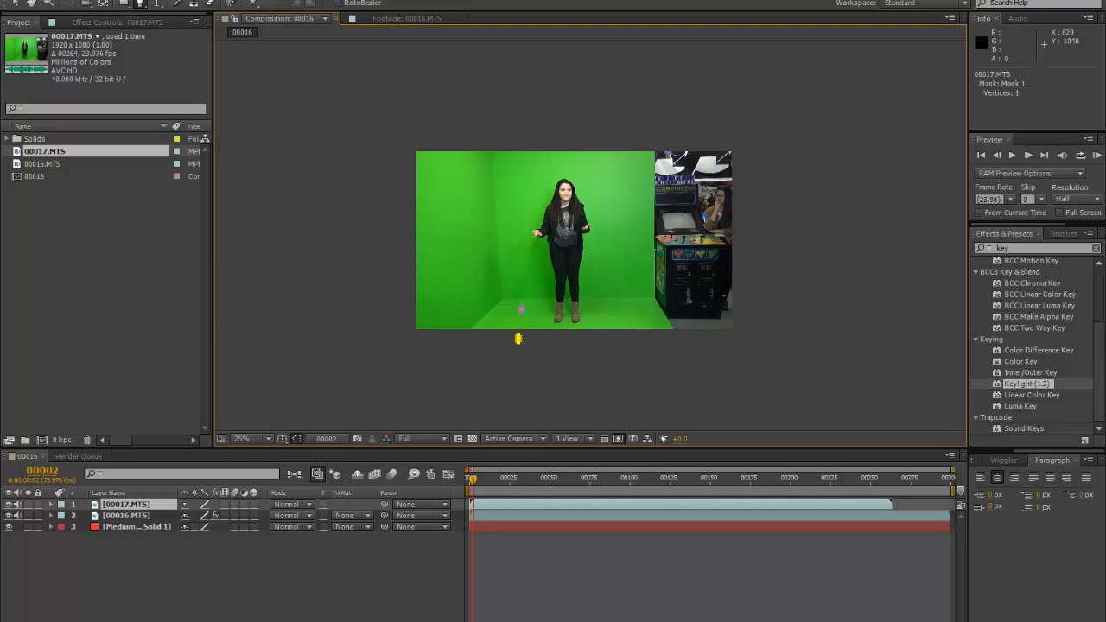
pyautogui.click(518, 279)
pyautogui.click(499, 241)
pyautogui.click(502, 188)
pyautogui.click(536, 162)
pyautogui.click(600, 162)
pyautogui.click(623, 210)
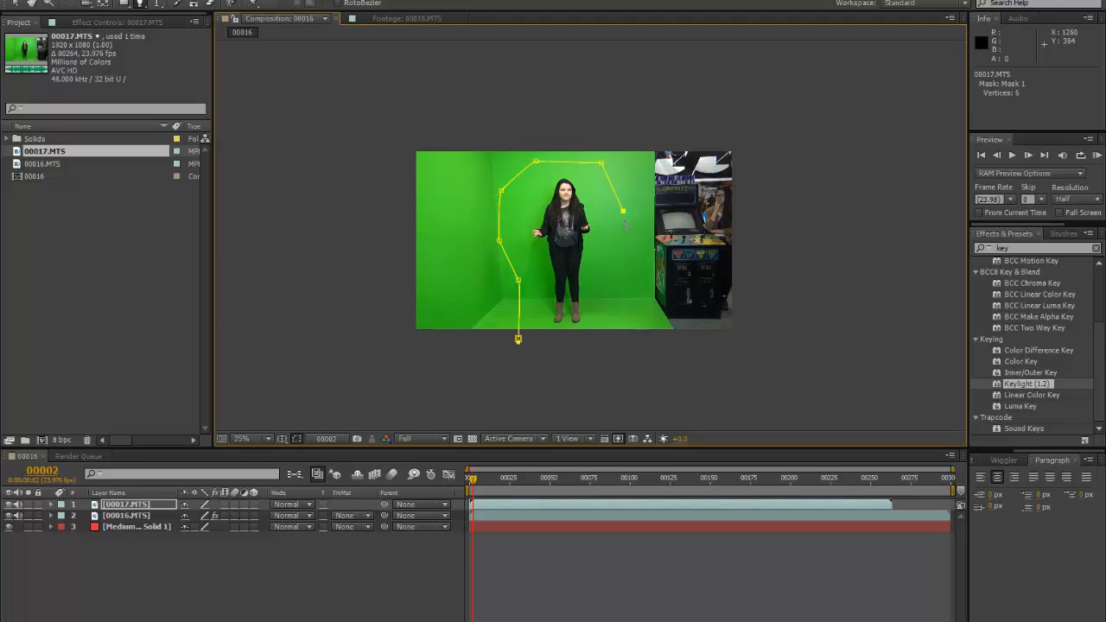
pyautogui.click(623, 250)
pyautogui.click(622, 292)
pyautogui.click(631, 332)
pyautogui.click(629, 354)
pyautogui.click(518, 339)
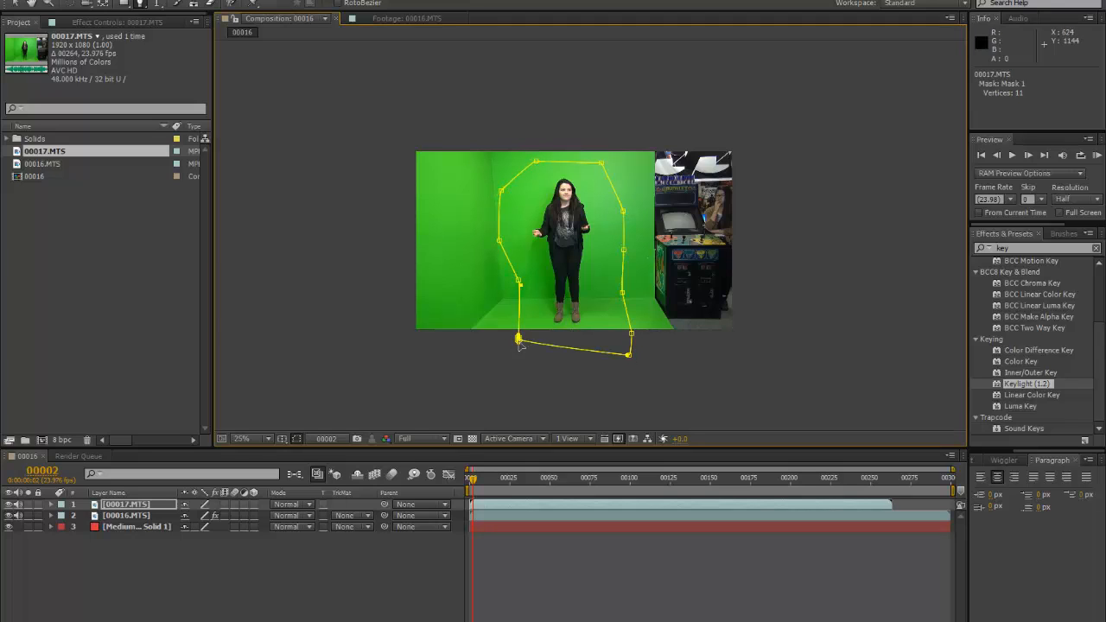
# Scrub through 00017.MTS to check that the garbage mask contains the woman's movements, and return to frame 00000
pyautogui.moveTo(472, 481); pyautogui.dragTo(547, 481)
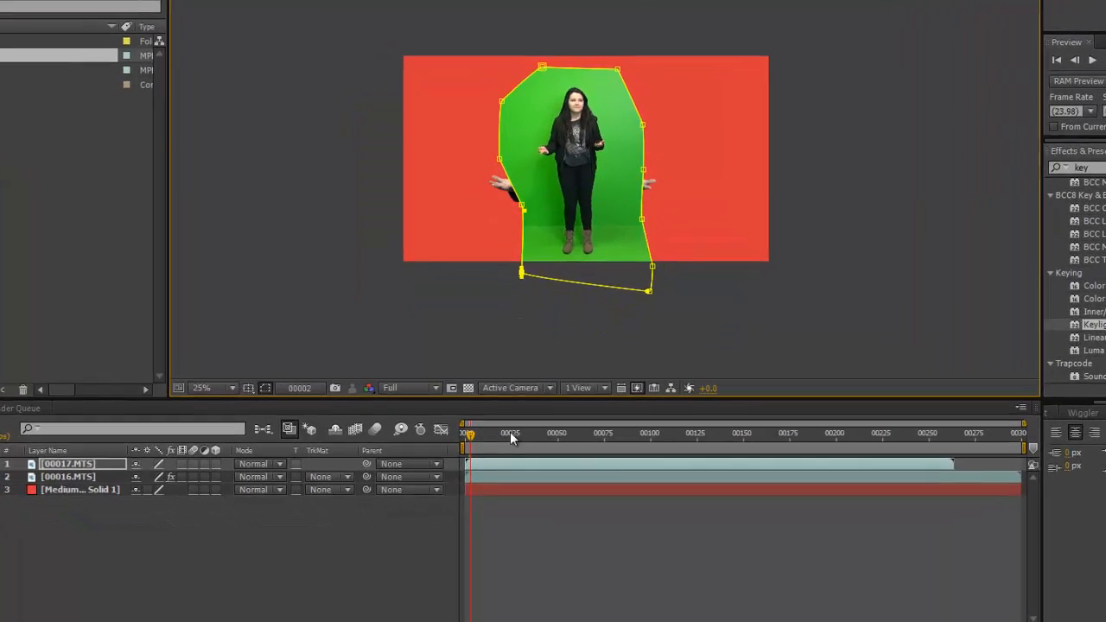
pyautogui.moveTo(628, 394); pyautogui.dragTo(930, 392)
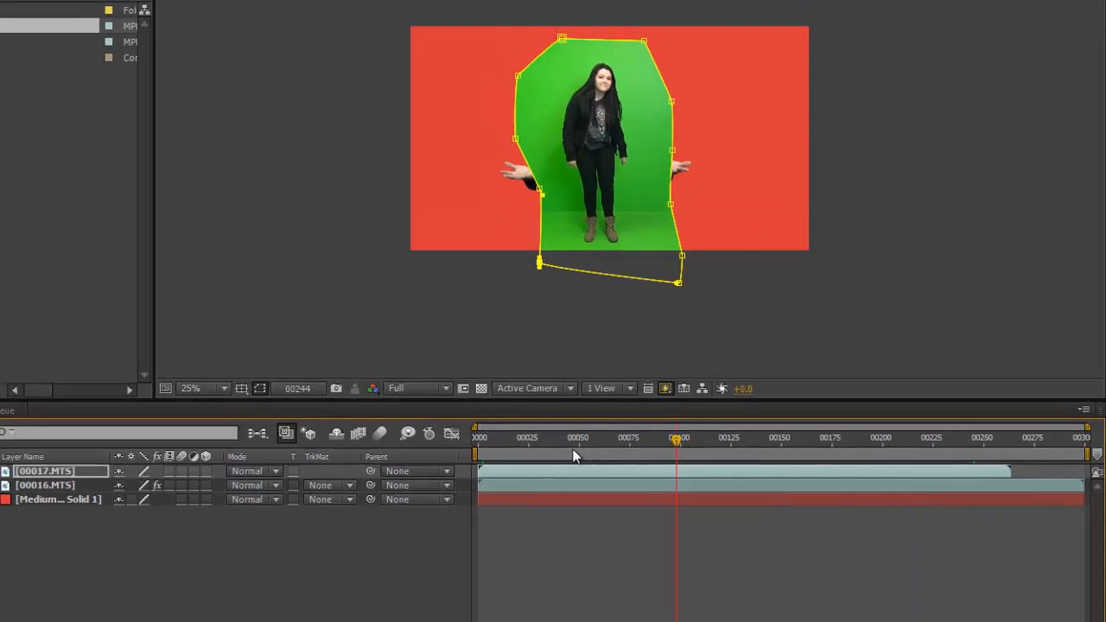
pyautogui.moveTo(575, 455); pyautogui.dragTo(477, 449)
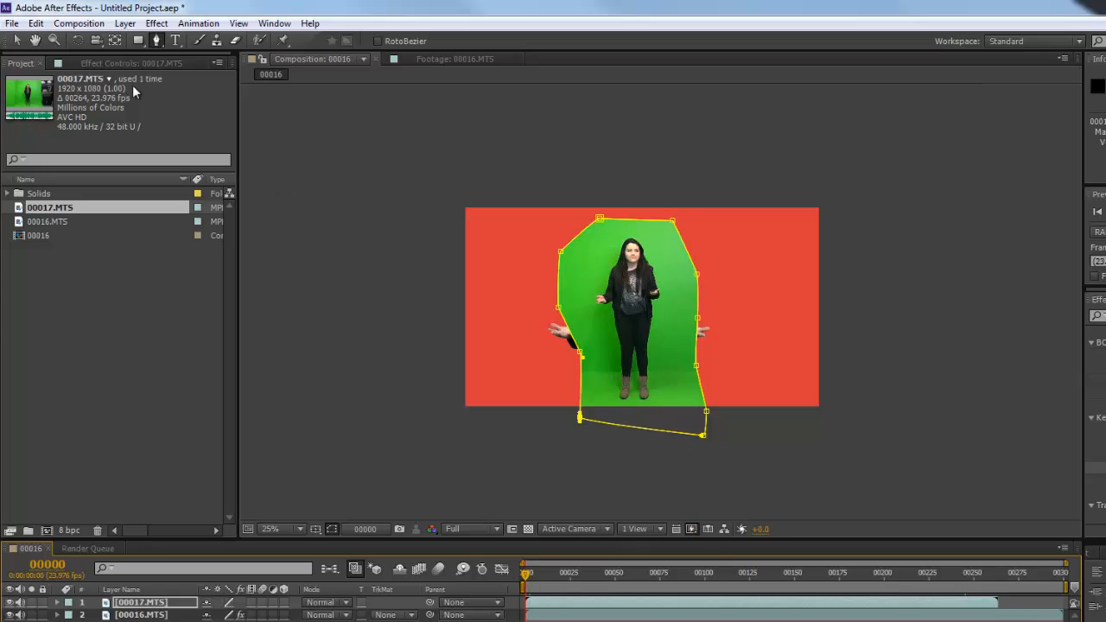
# Copy the Keylight (1.2) effect from the 00016.MTS layer and paste it onto the 00017.MTS layer
pyautogui.click(107, 64)
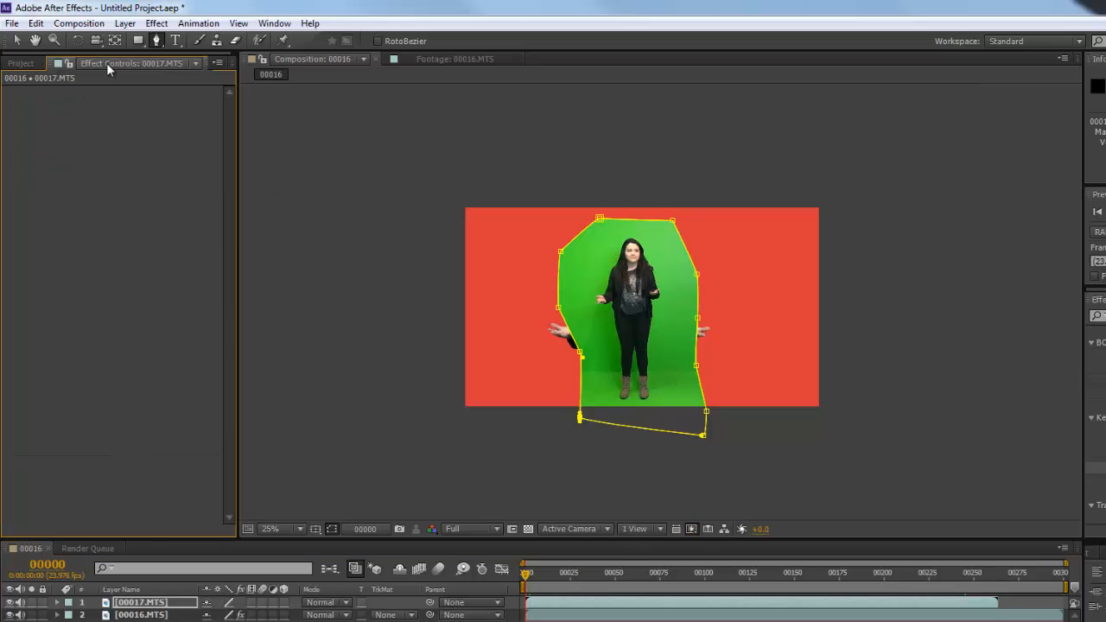
pyautogui.click(138, 614)
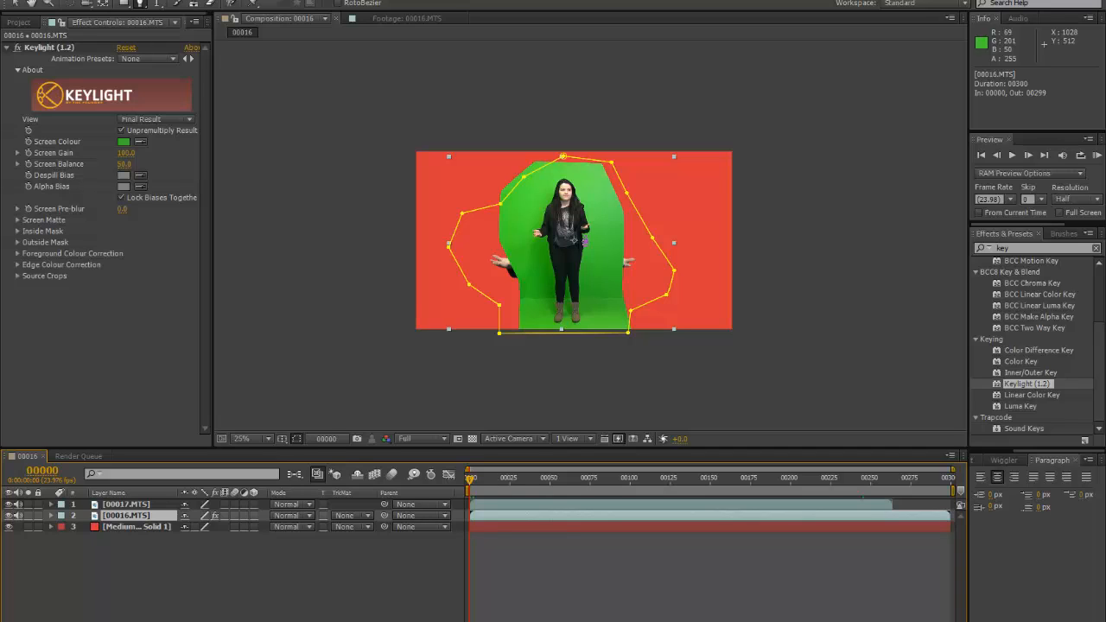
pyautogui.click(42, 48)
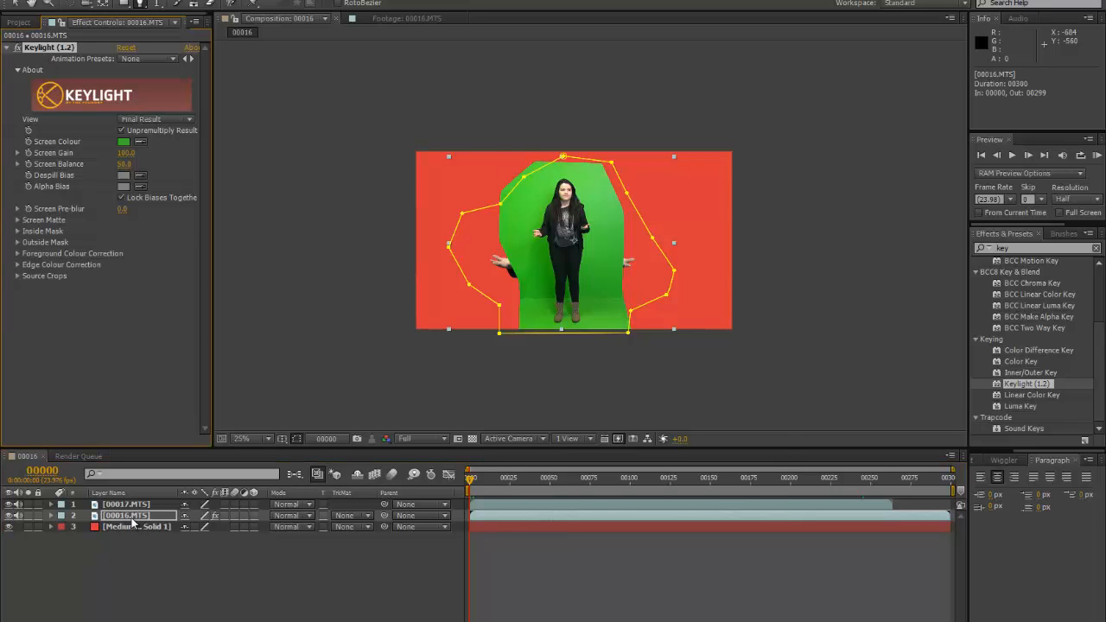
pyautogui.hotkey('ctrl', 'c')
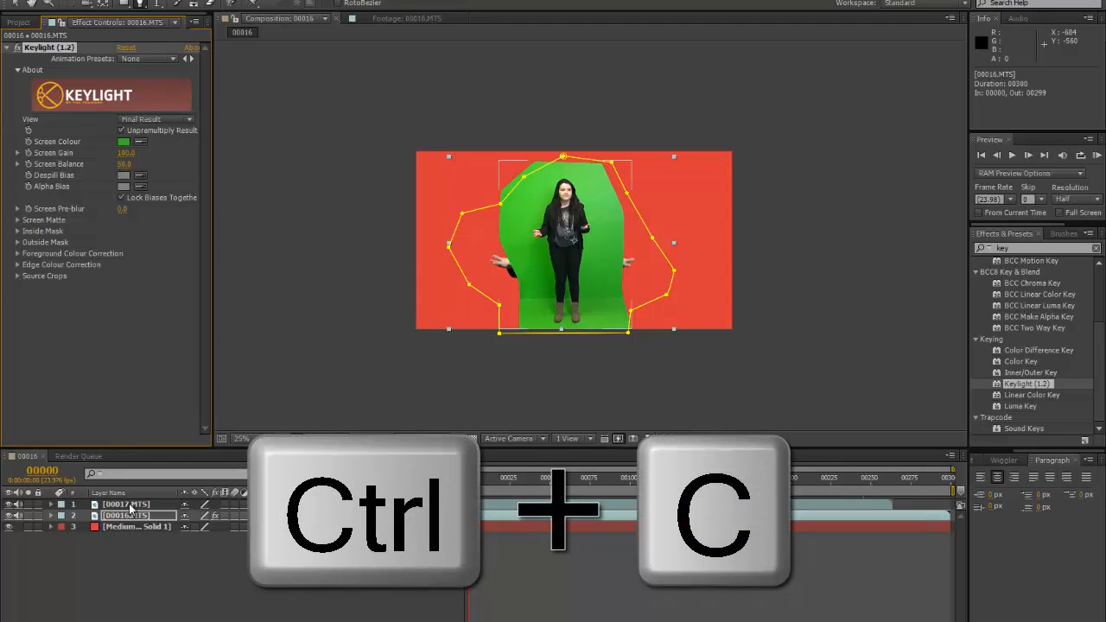
pyautogui.click(128, 505)
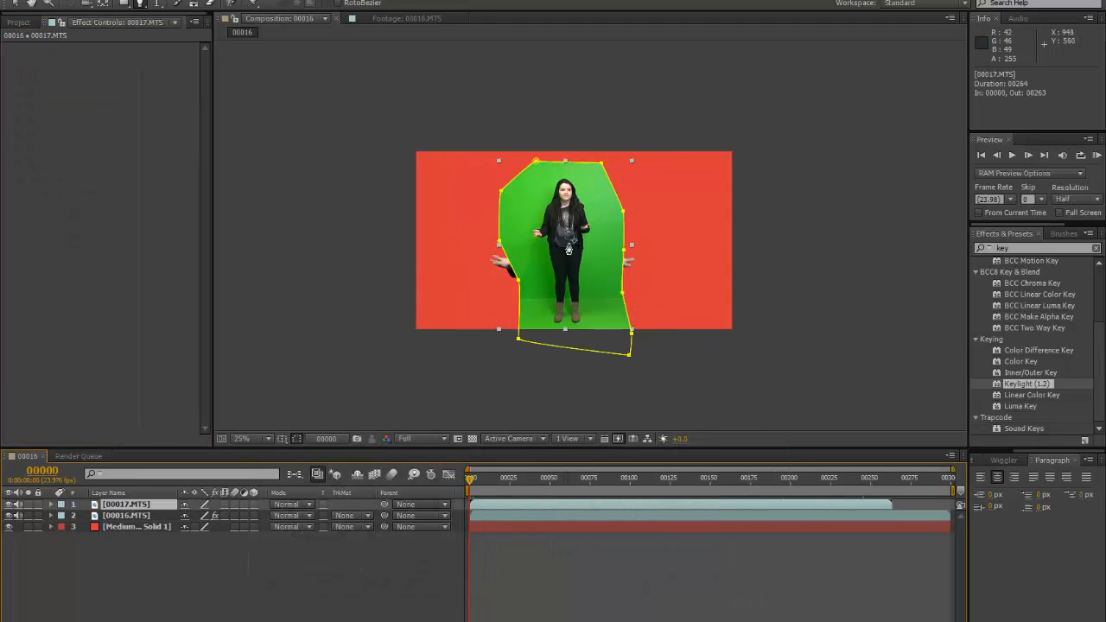
pyautogui.click(70, 100)
pyautogui.hotkey('ctrl', 'v')
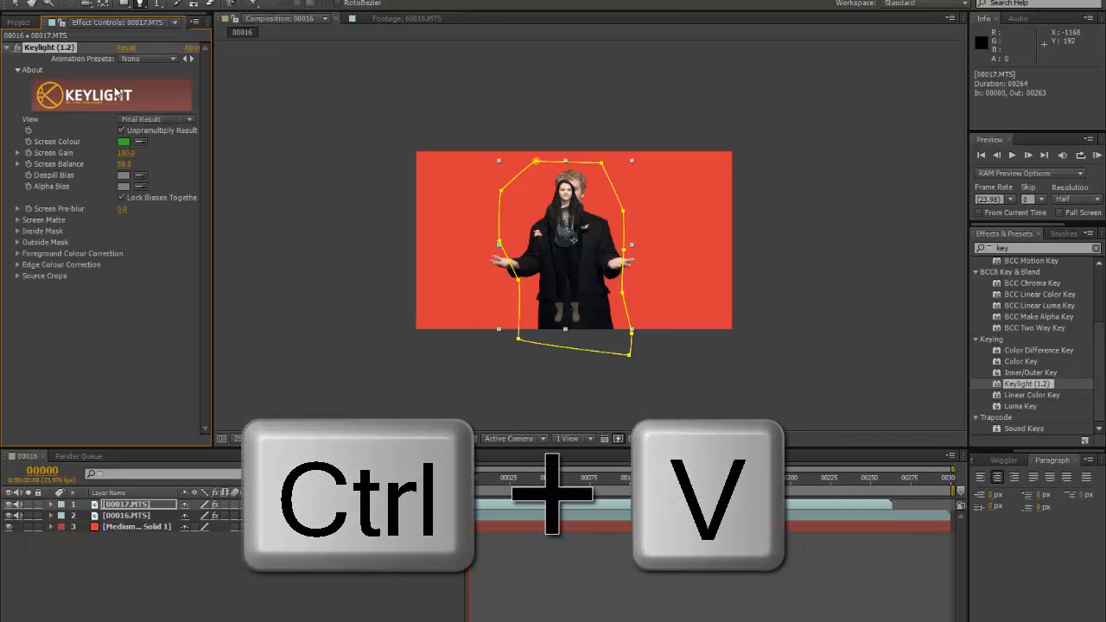
# Undo the stray mask path, scale 00017.MTS to about 48%, and place the woman beside the man at about 1624, 616
pyautogui.hotkey('ctrl', 'z')
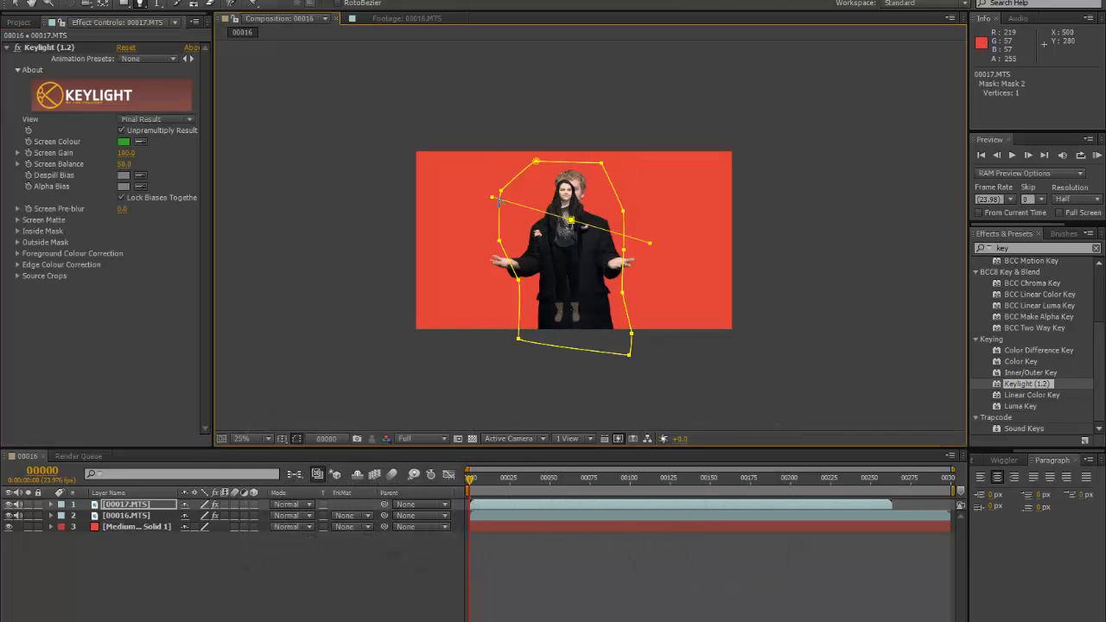
pyautogui.click(24, 5)
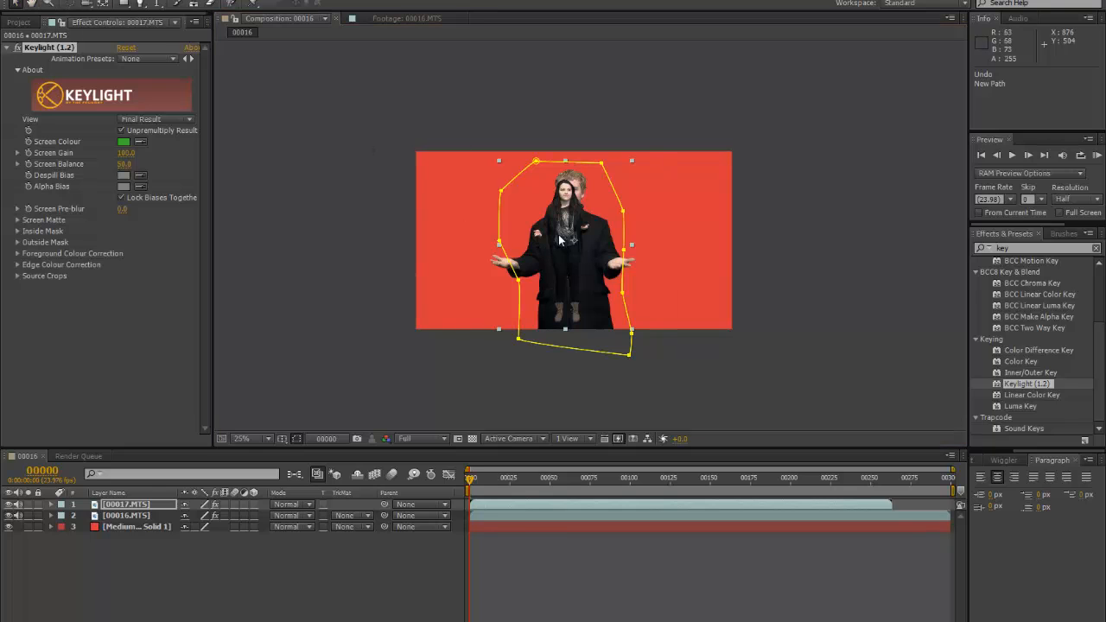
pyautogui.moveTo(559, 240); pyautogui.dragTo(461, 215)
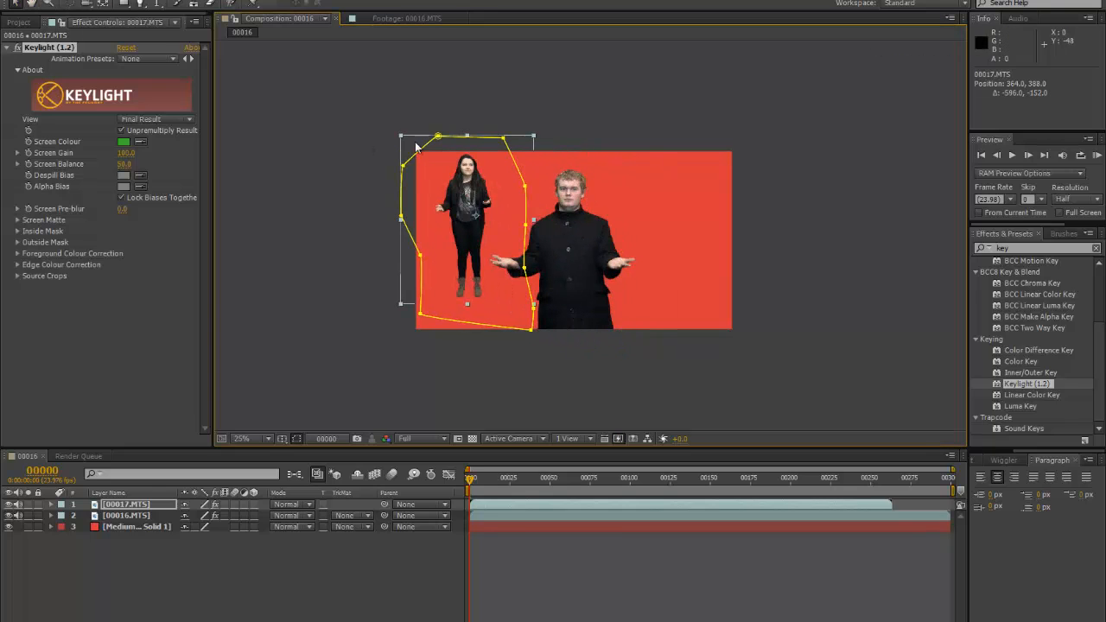
pyautogui.moveTo(402, 140); pyautogui.dragTo(439, 178)
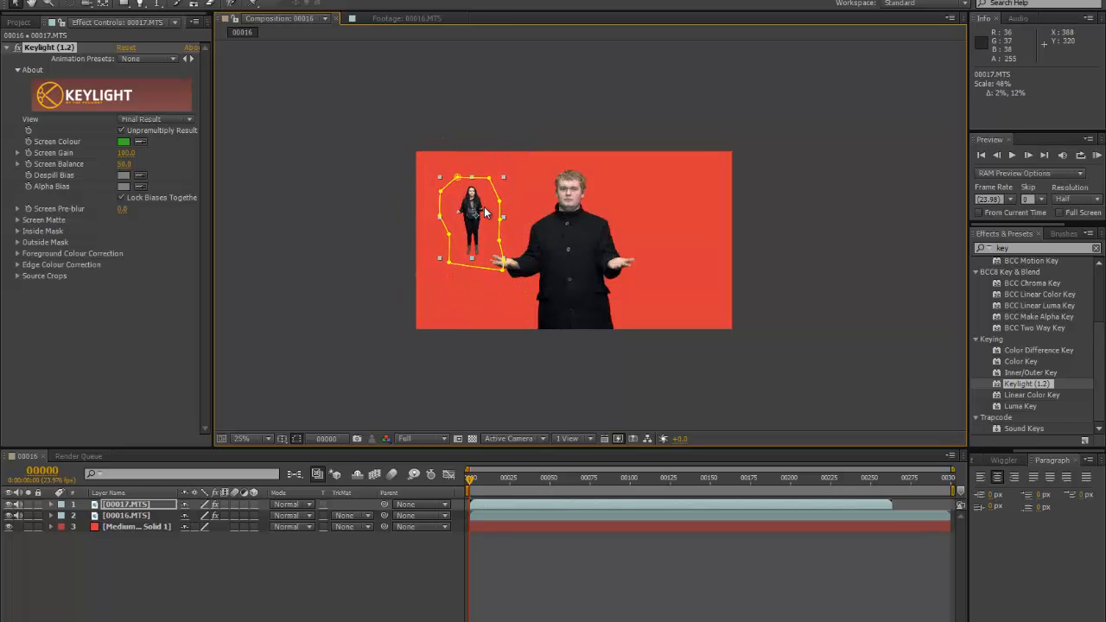
pyautogui.moveTo(478, 211); pyautogui.dragTo(684, 250)
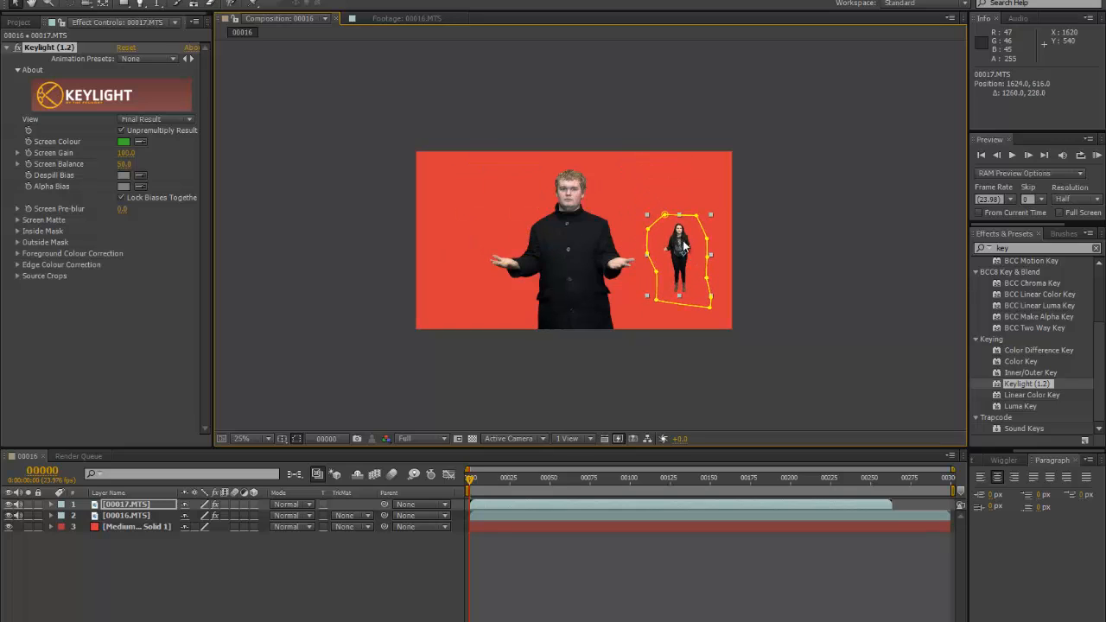
# Hide the red solid layer and deselect 00017.MTS to inspect both keyed people without the mask outline
pyautogui.click(9, 528)
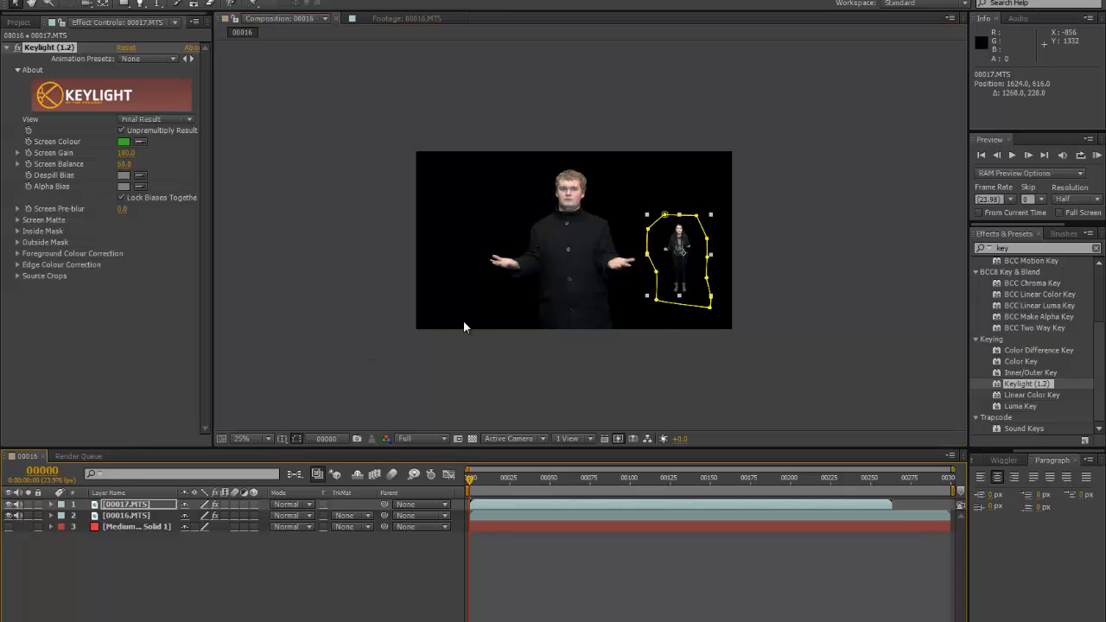
pyautogui.click(816, 263)
pyautogui.scroll(2, 723, 236)
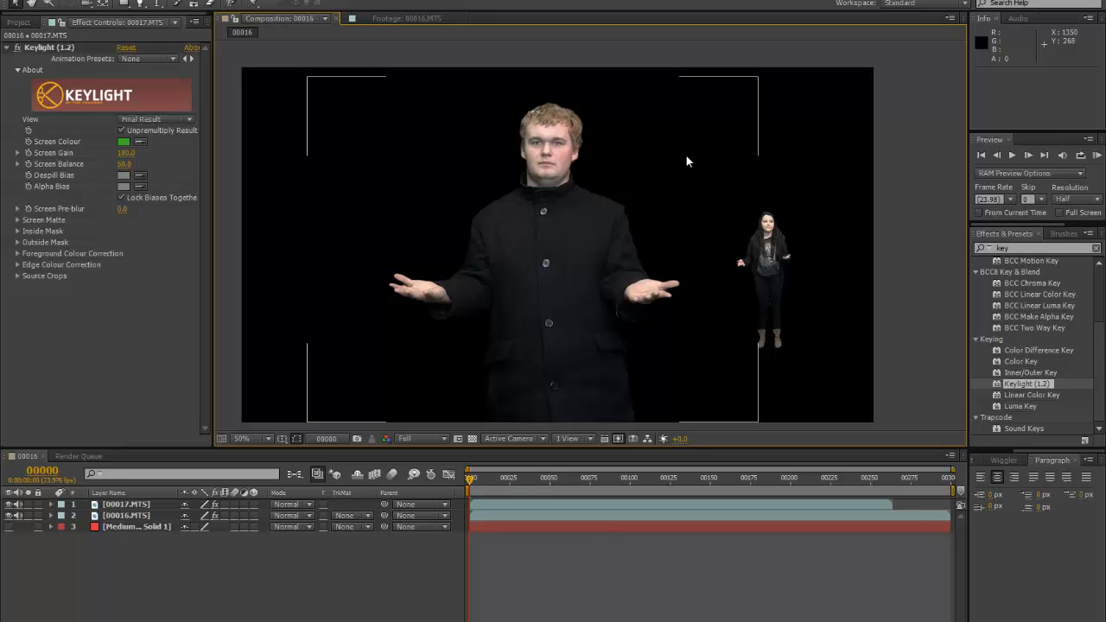